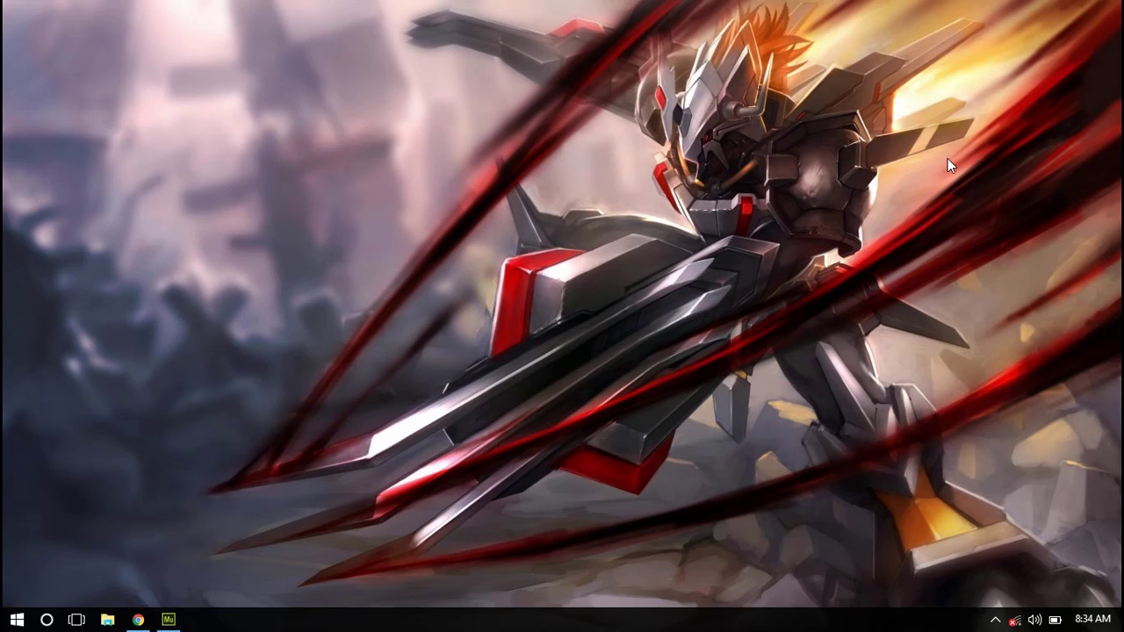
- Look over the existing site preview in the browser, then minimize it
left_click(138, 619)
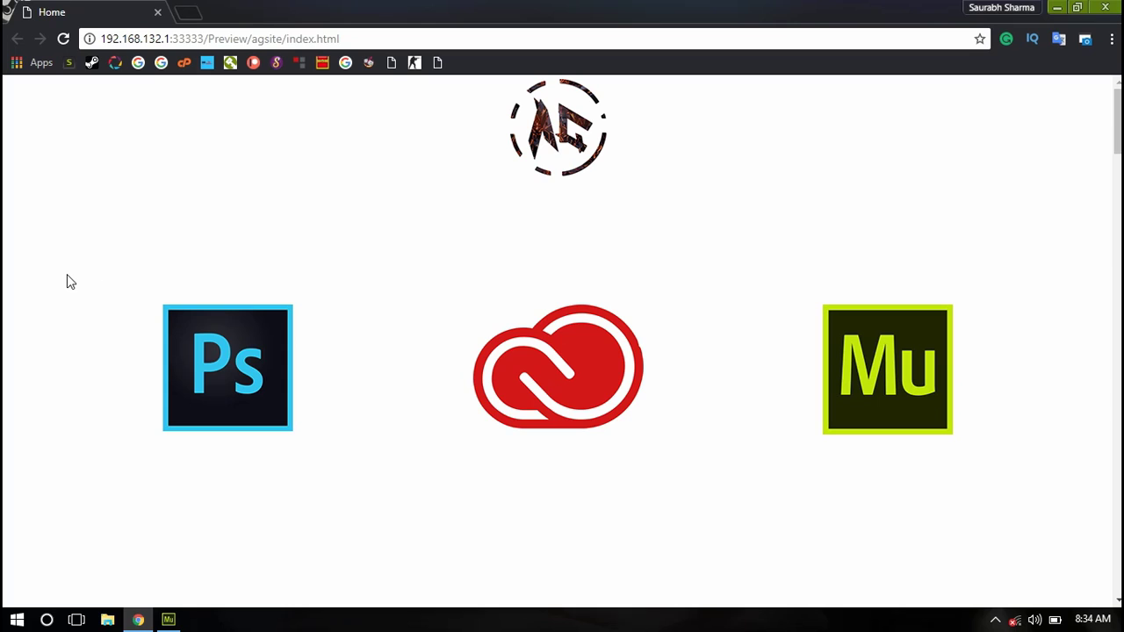
mouse_move(196, 325)
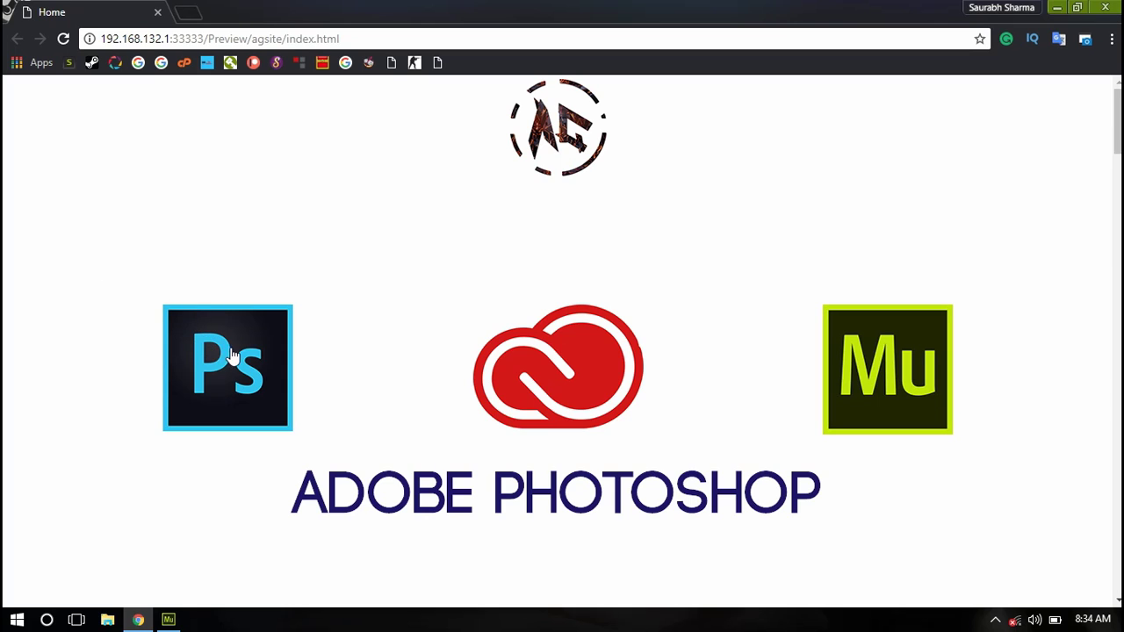
mouse_move(544, 369)
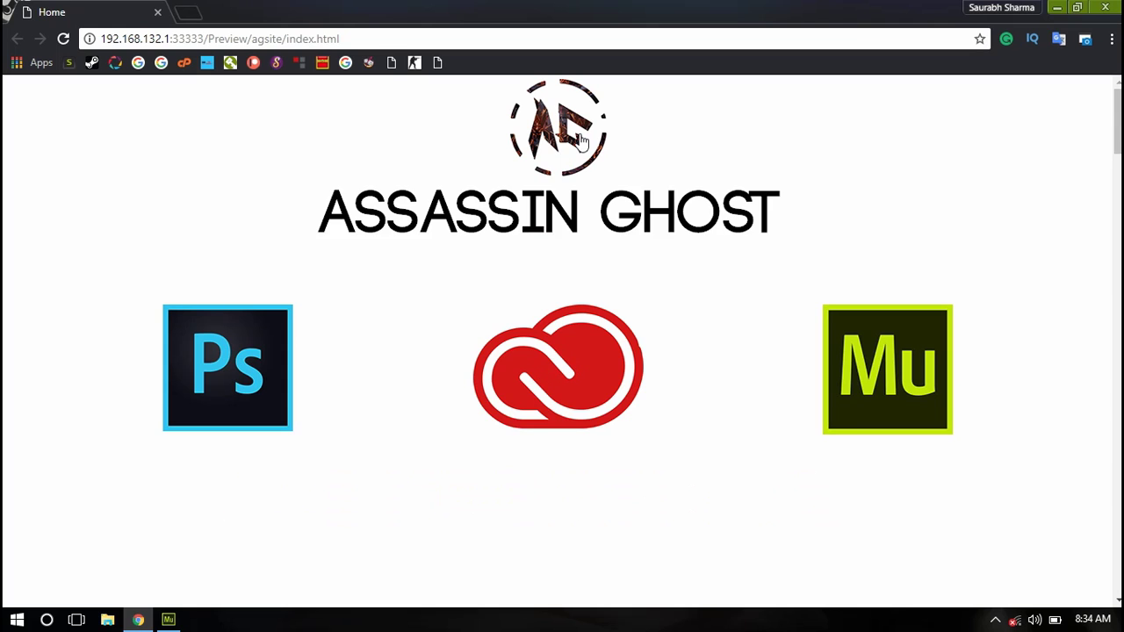
scroll(434, 136, "down", 3)
scroll(386, 149, "down", 3)
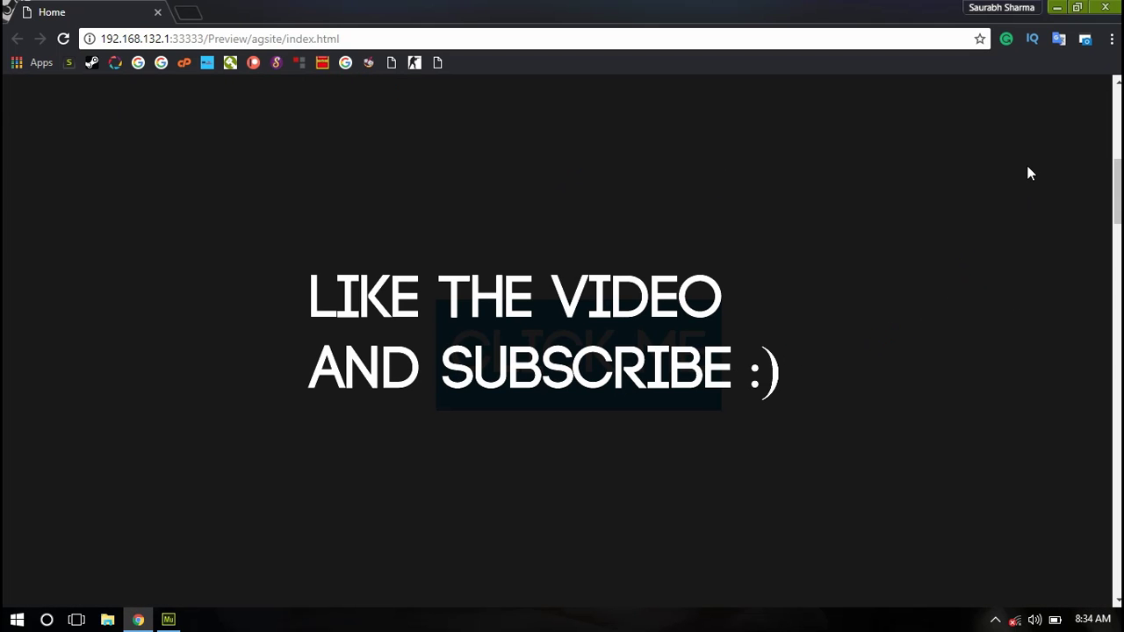
scroll(984, 175, "up", 5)
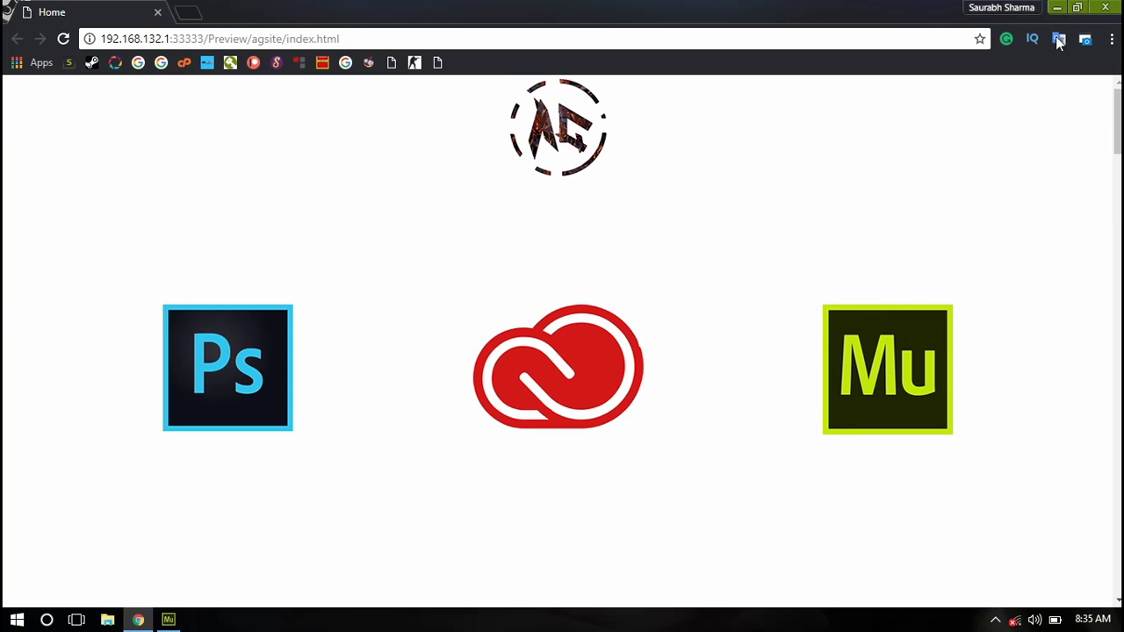
left_click(1057, 7)
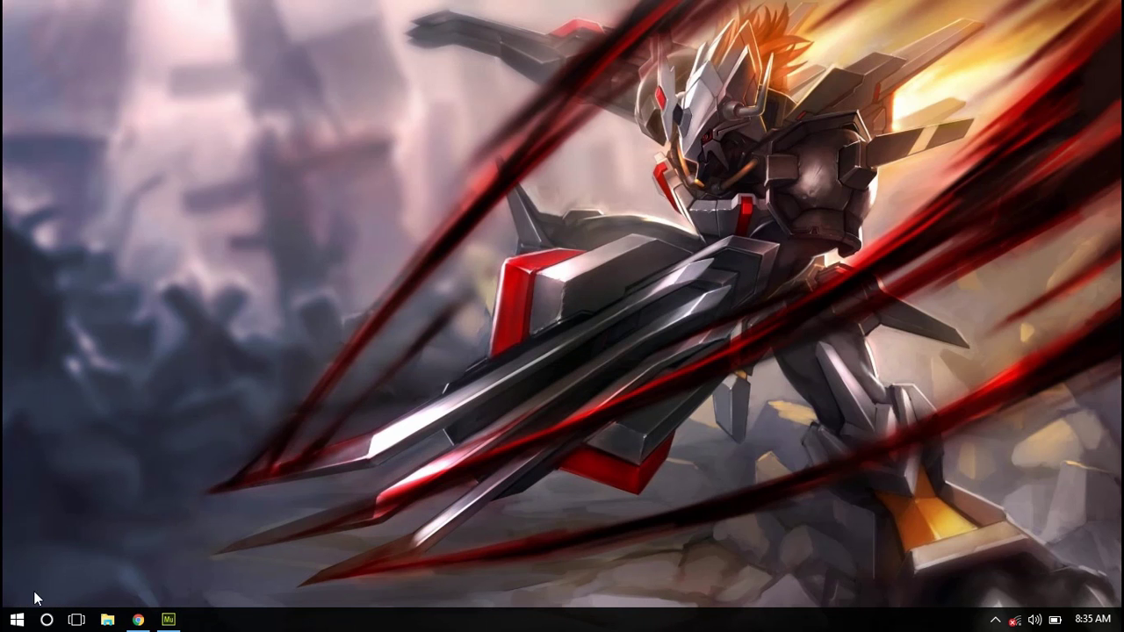
- In Muse, create a new site with a minimum page height of 2000
left_click(169, 620)
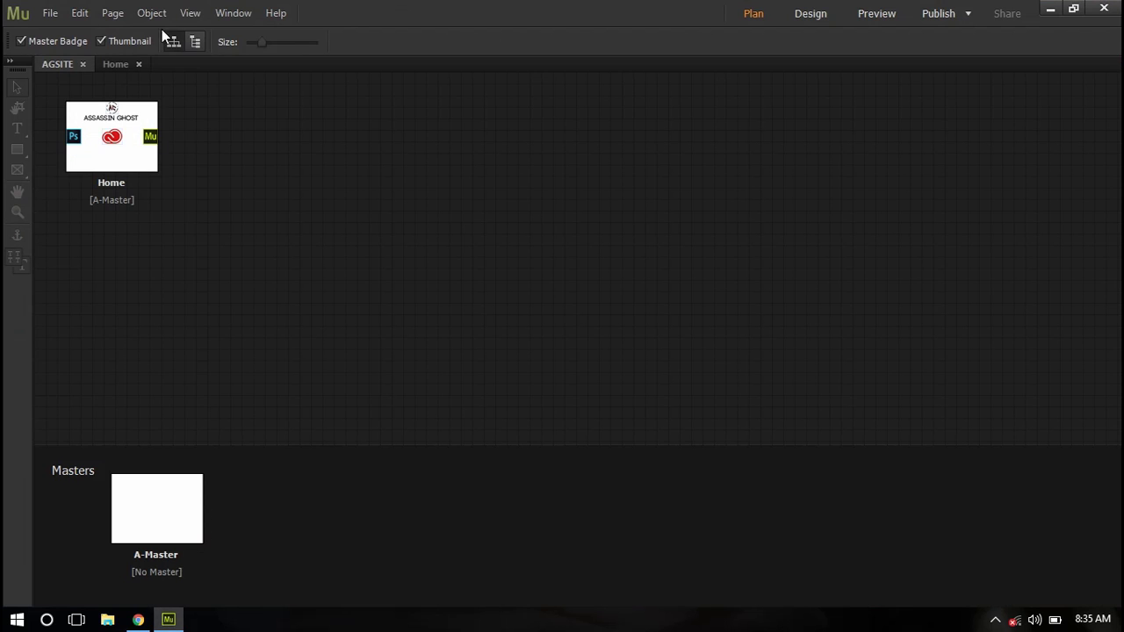
left_click(50, 13)
left_click(67, 33)
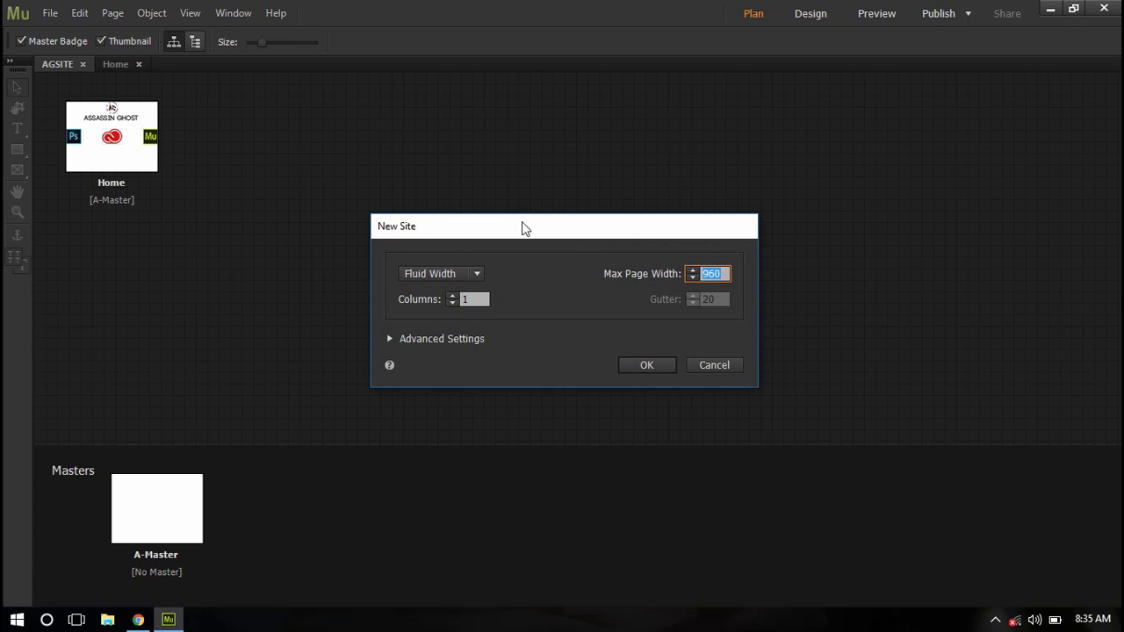
left_click(452, 338)
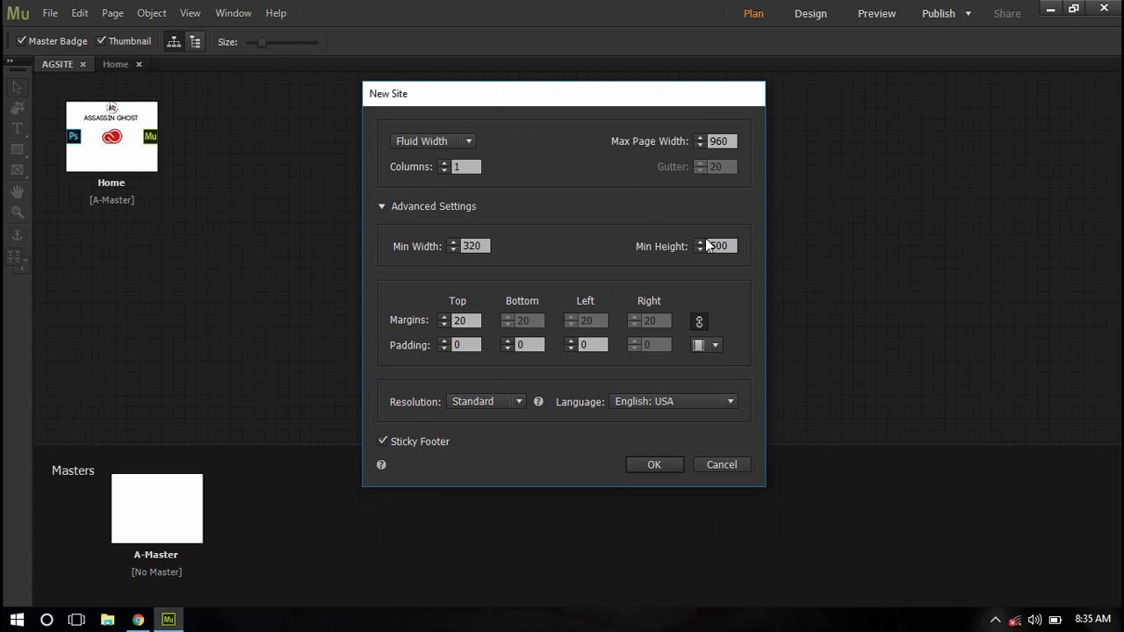
double_click(718, 246)
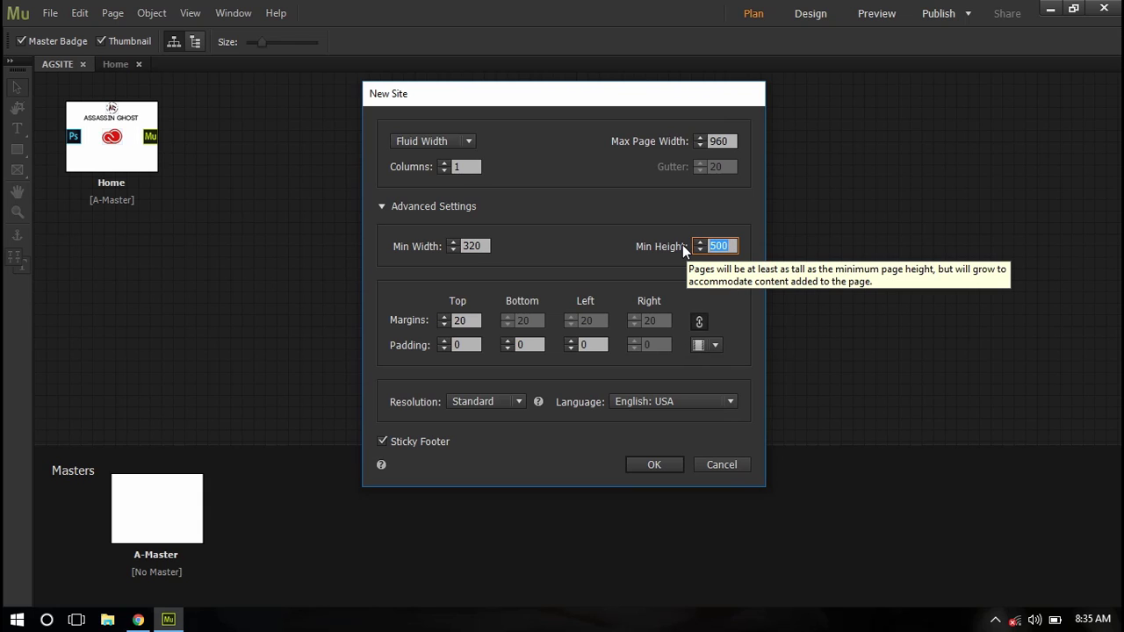
type("2000")
left_click(652, 467)
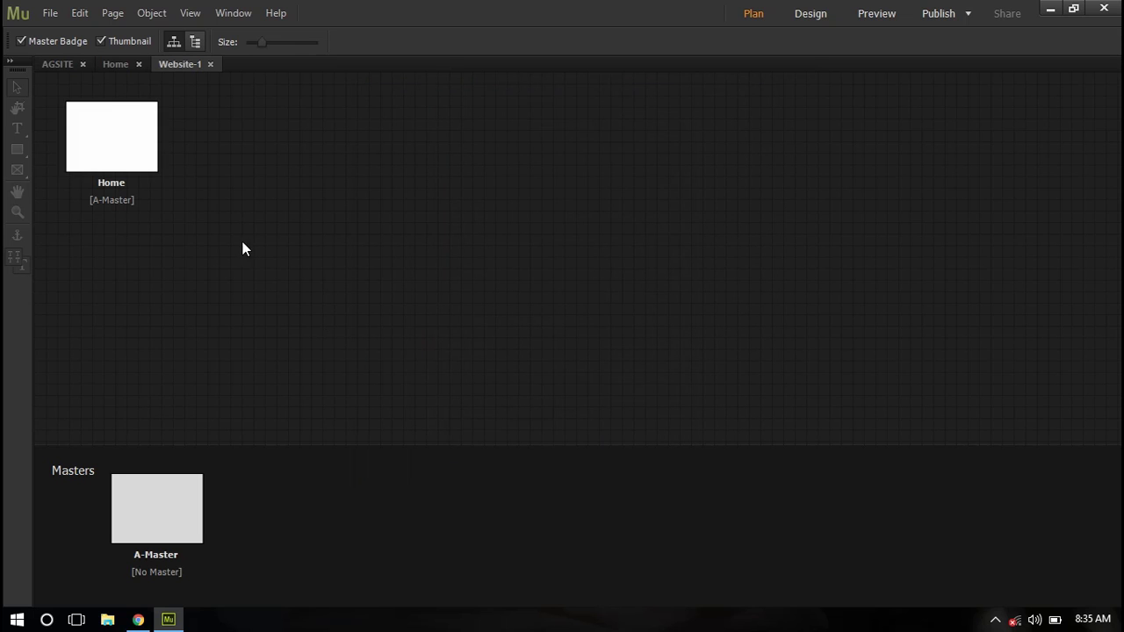
- Copy the AG logo from AGSITE's Home page into the new Home page, centred near the top
double_click(102, 134)
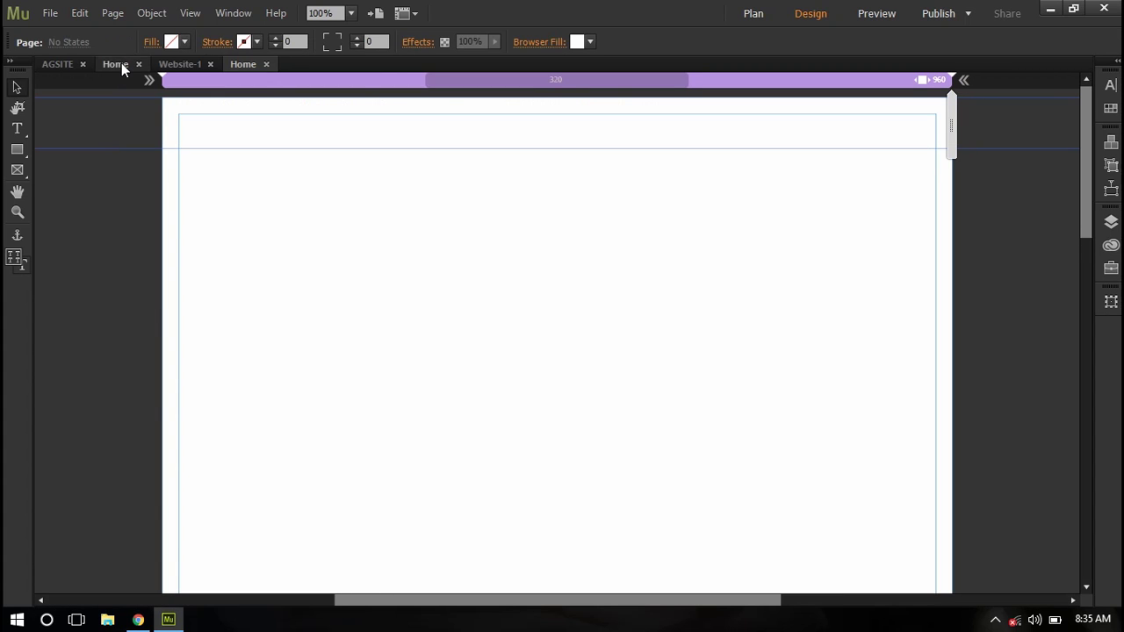
key("ctrl+Tab")
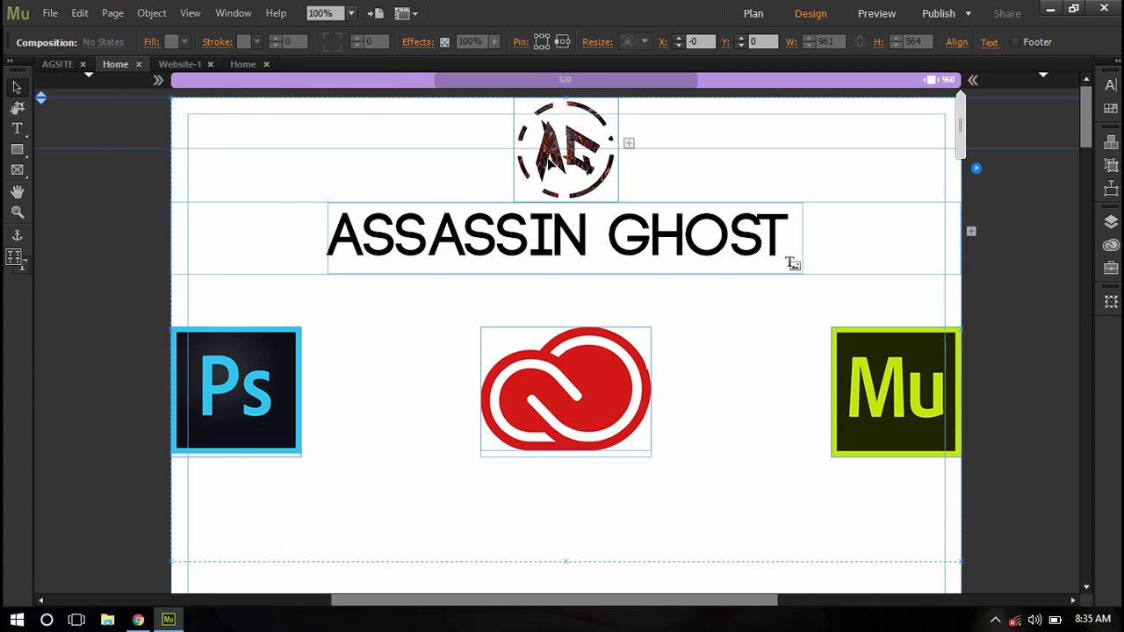
left_click_drag(550, 195, 510, 244)
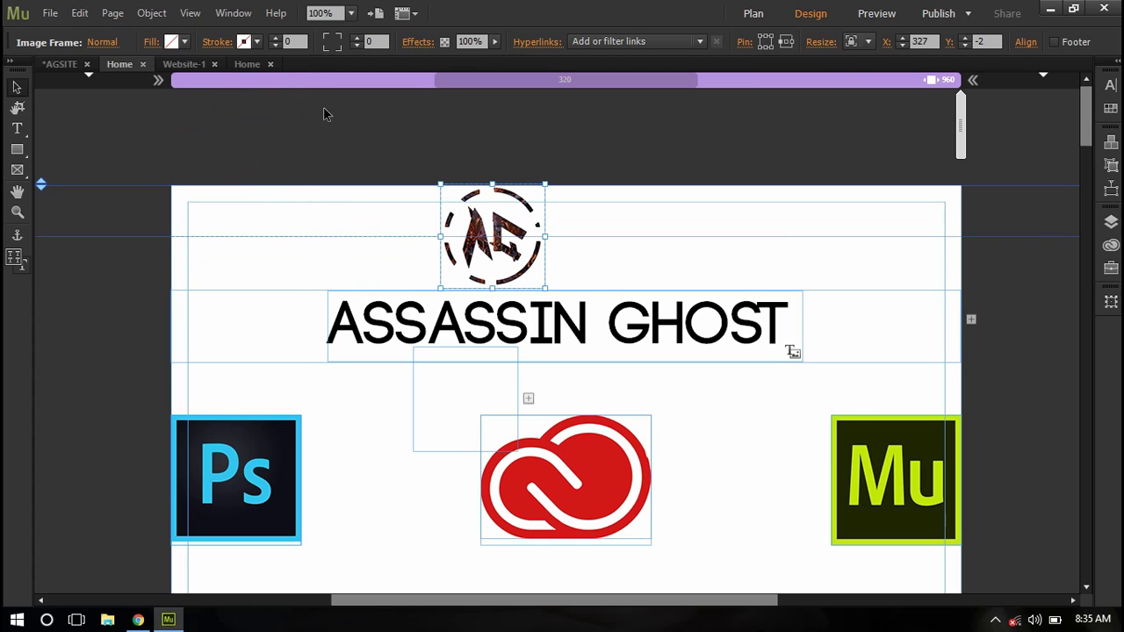
left_click(258, 66)
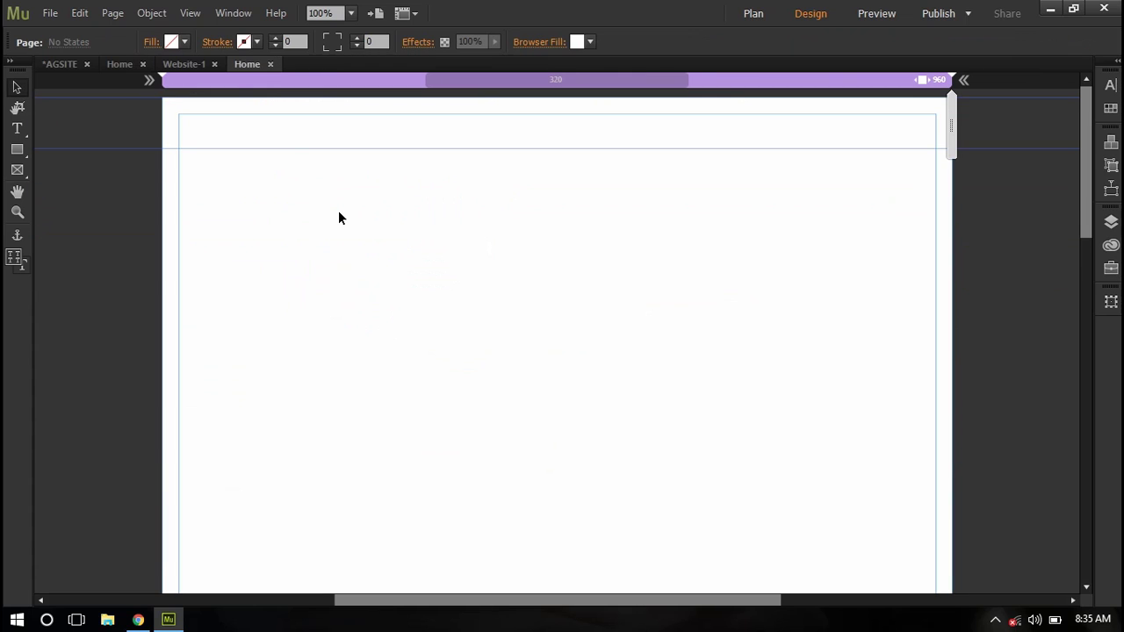
key("ctrl+v")
left_click_drag(562, 311, 556, 187)
left_click(668, 188)
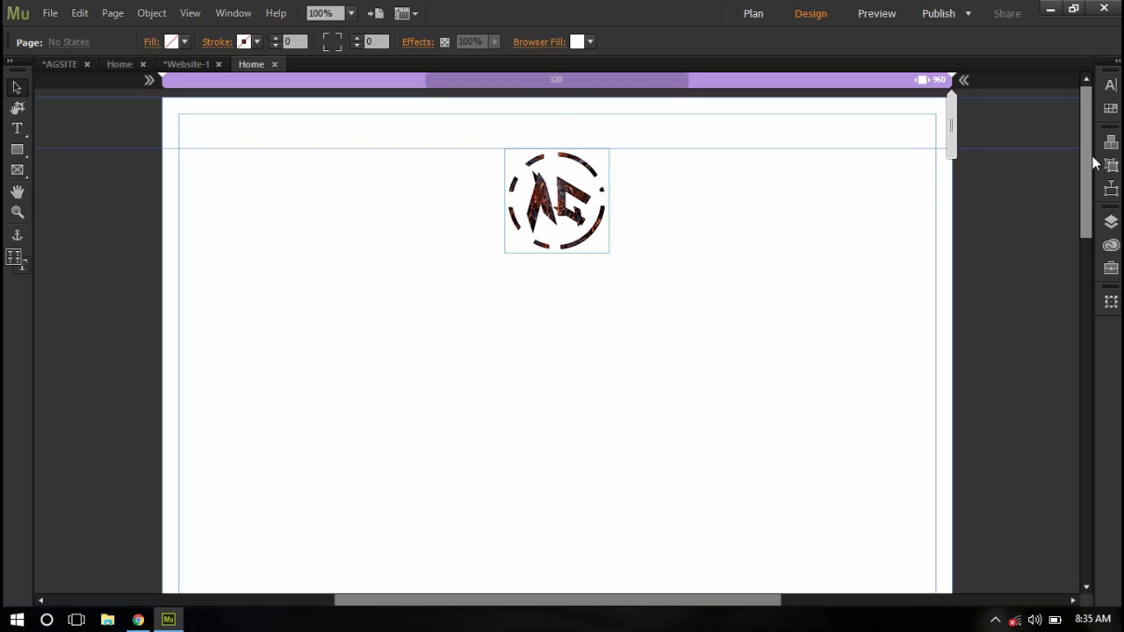
left_click_drag(1094, 157, 1002, 156)
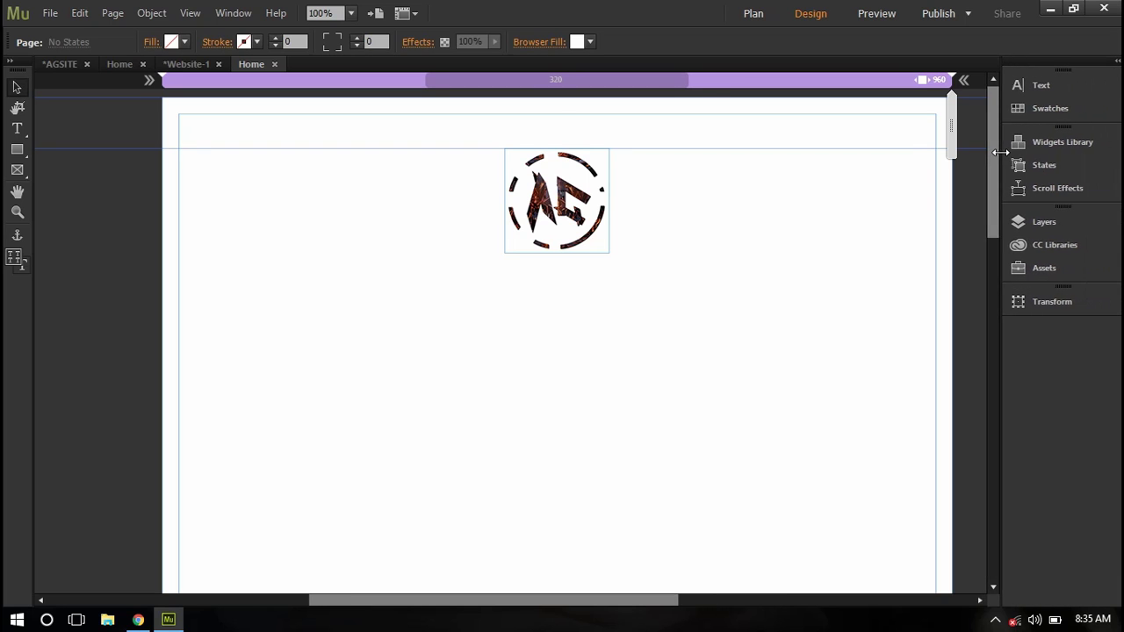
- Drag a Tooltip composition from the Widgets Library onto the page below the logo
left_click(1098, 149)
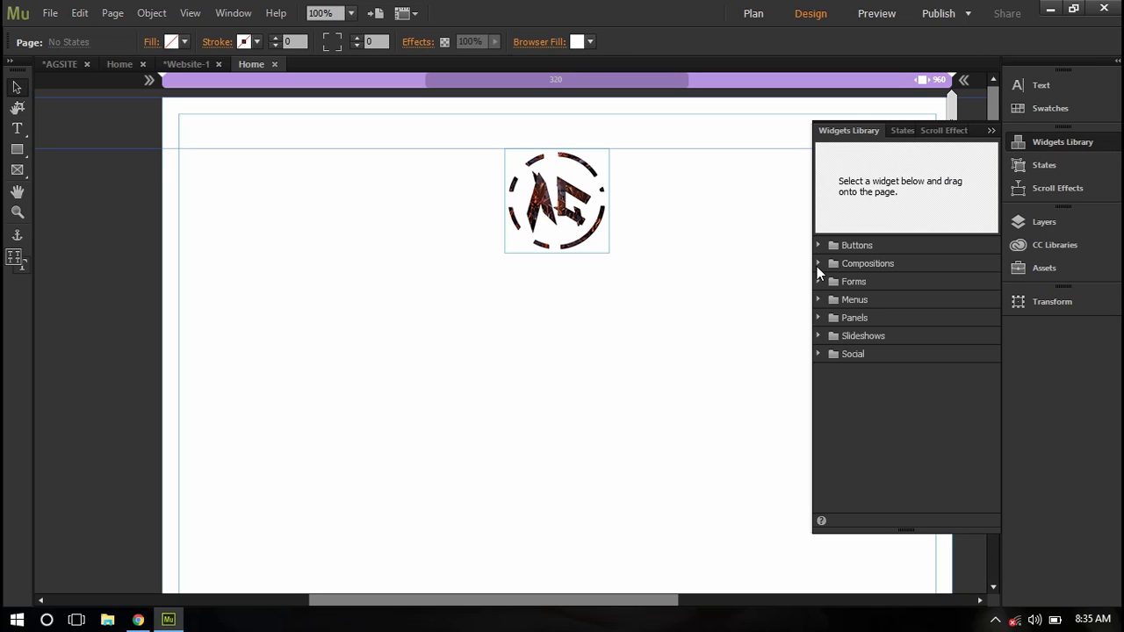
left_click(818, 263)
left_click(917, 354)
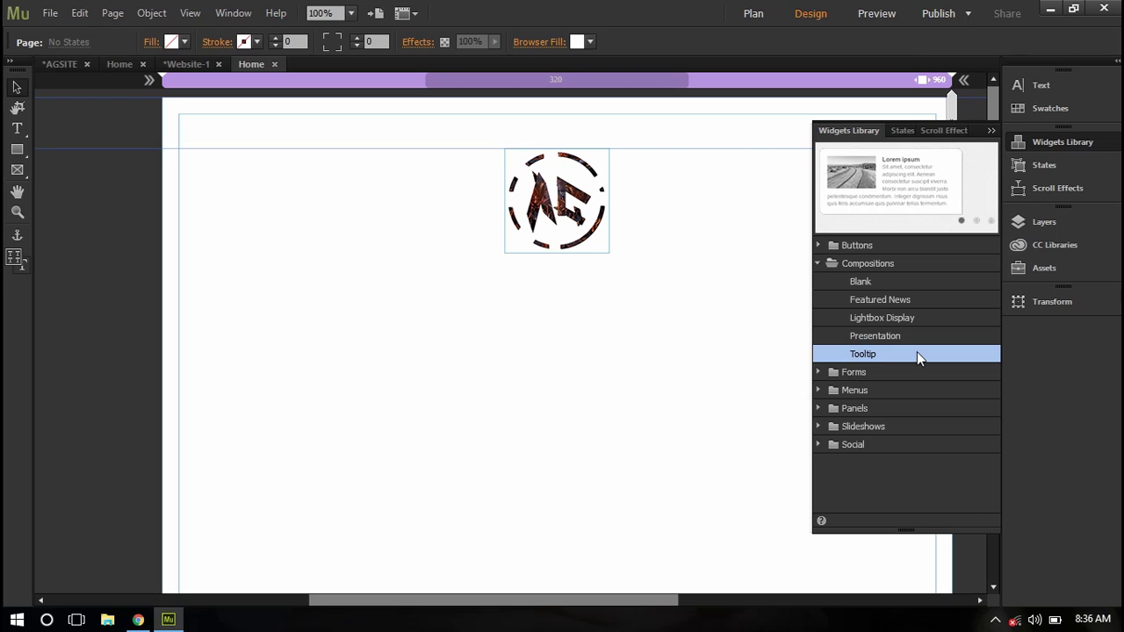
left_click_drag(914, 356, 494, 278)
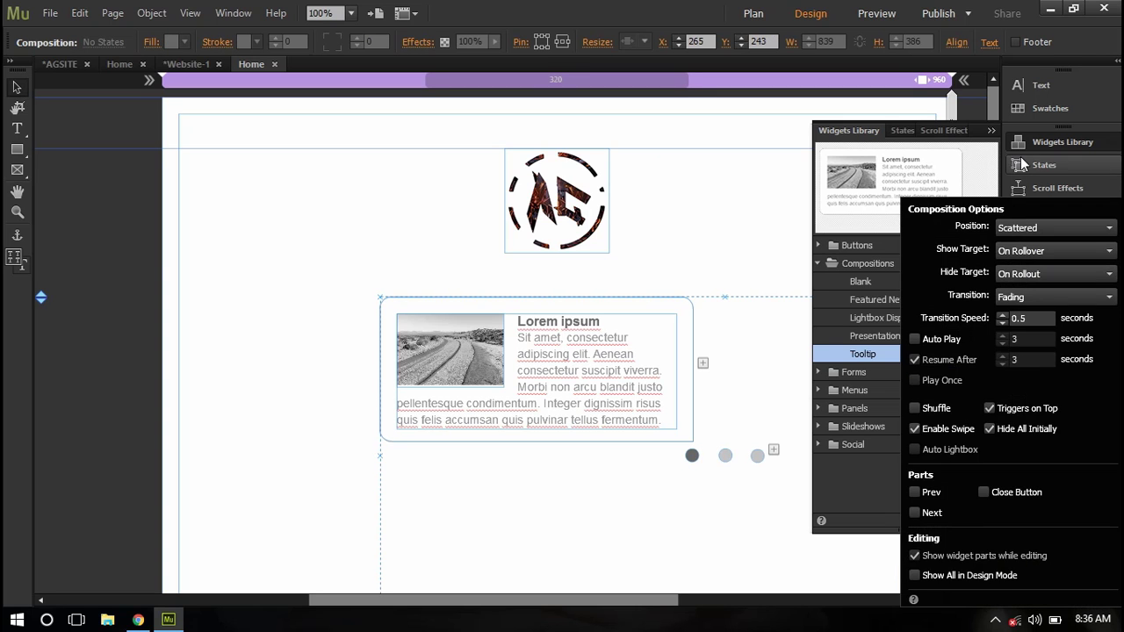
left_click(1027, 149)
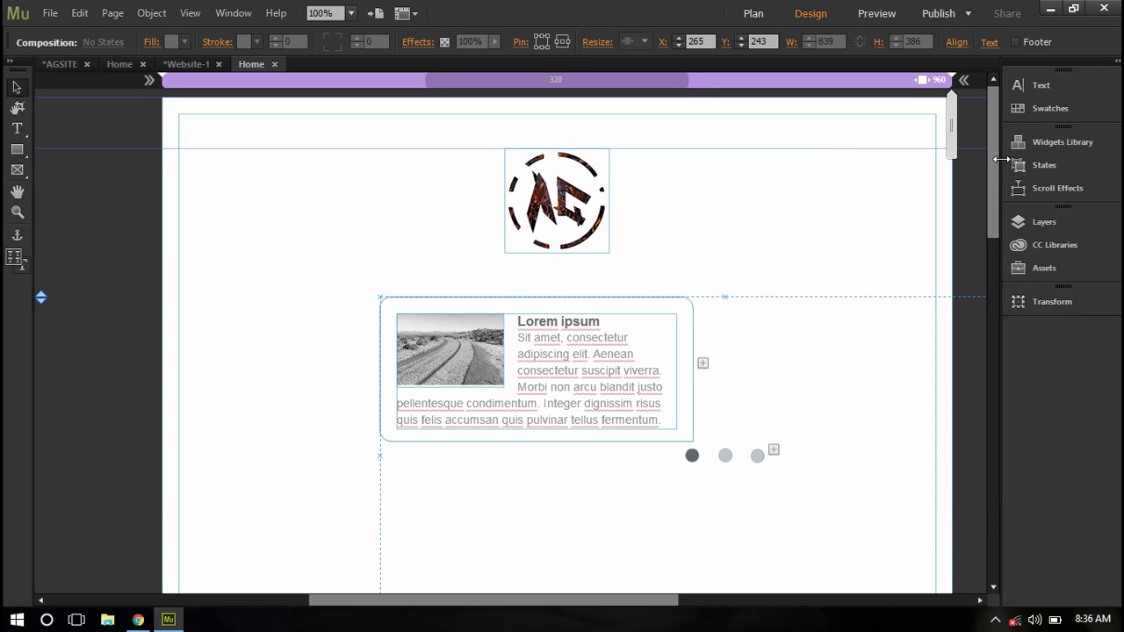
- Move the Tooltip composition to X 77, Y 189 and check the browser preview
left_click(566, 356)
left_click(775, 389)
left_click_drag(595, 400, 440, 356)
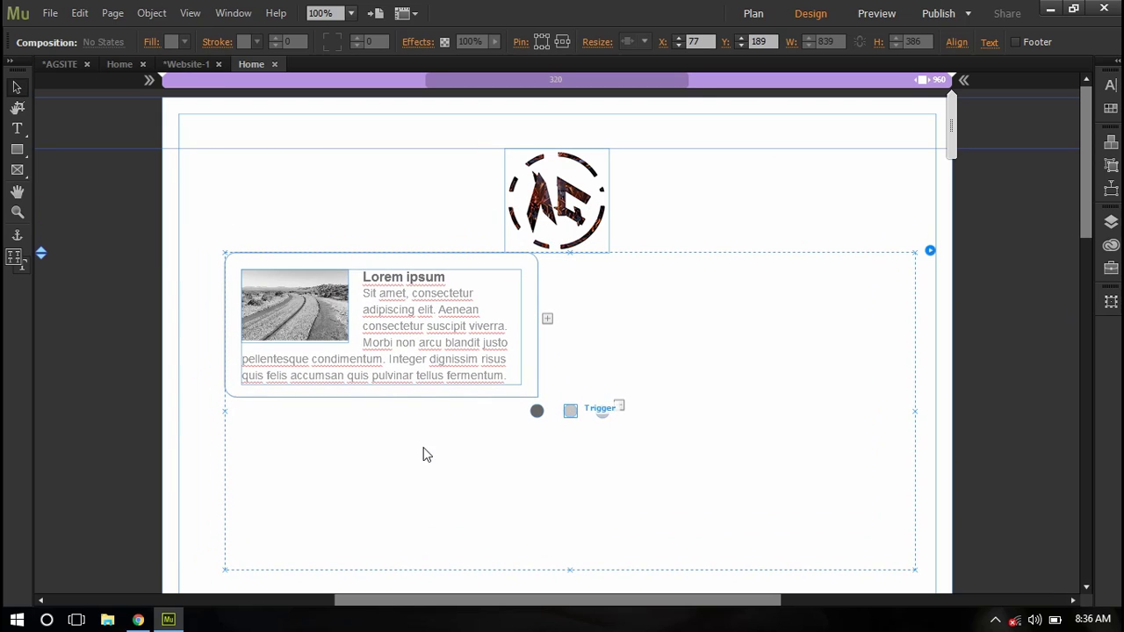
left_click(136, 620)
mouse_move(181, 409)
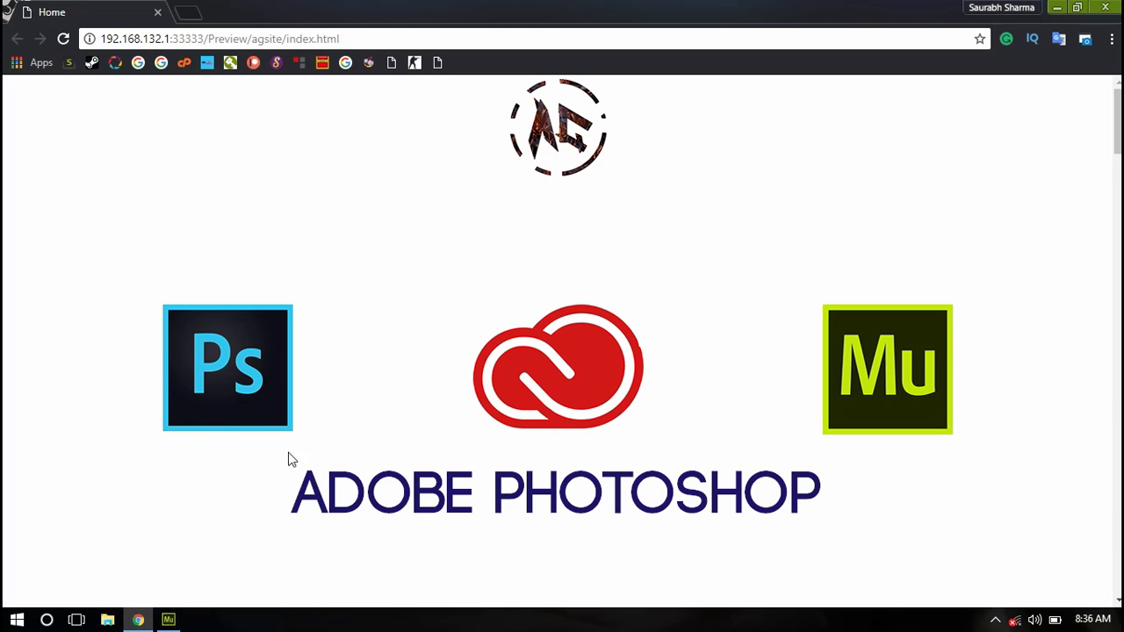
- Delete the composition's second trigger and its Lorem ipsum slide
left_click(168, 620)
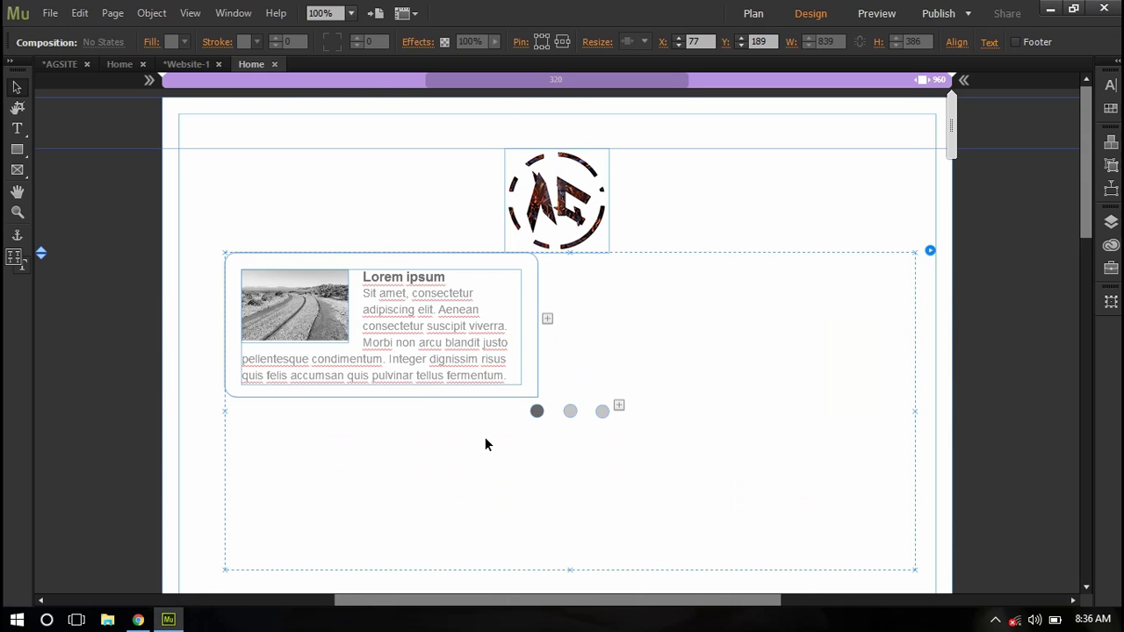
left_click(395, 347)
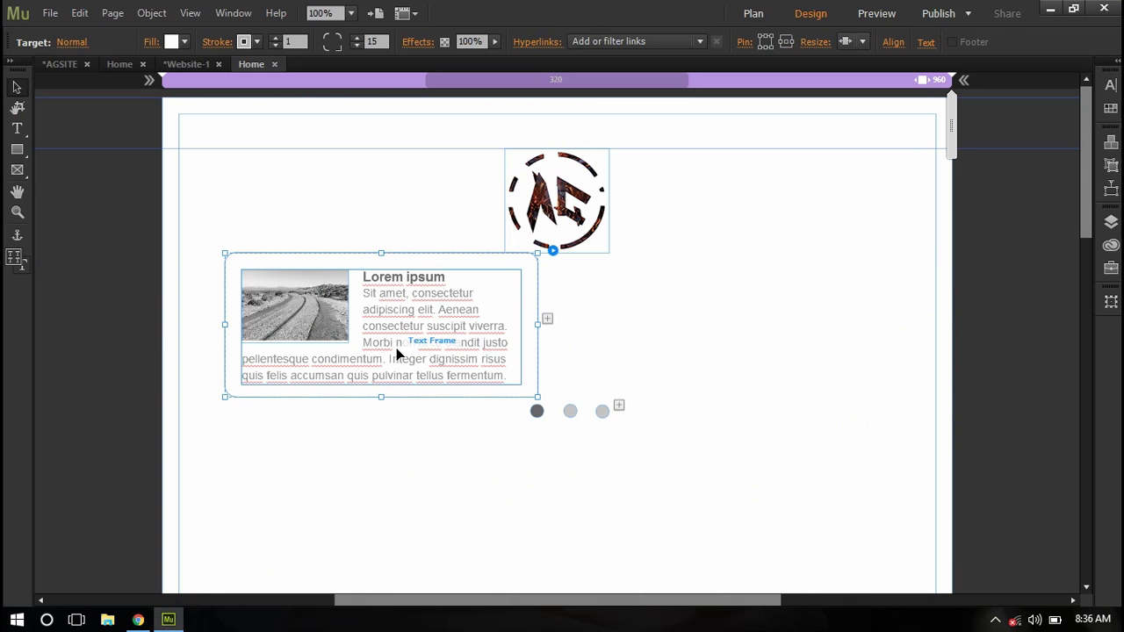
left_click(635, 328)
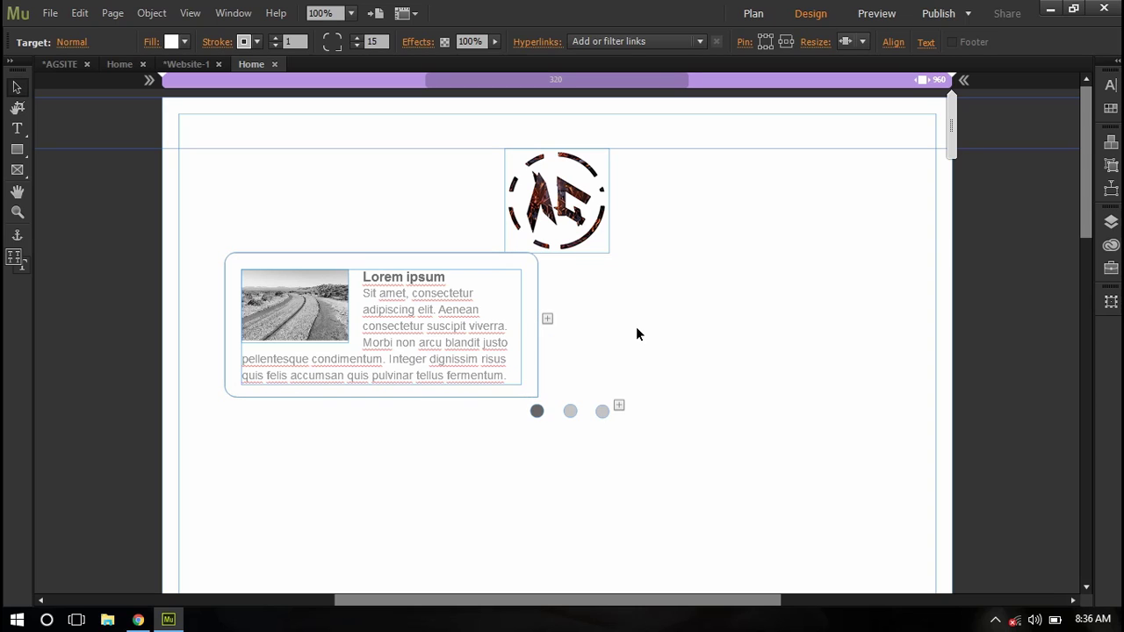
left_click(572, 411)
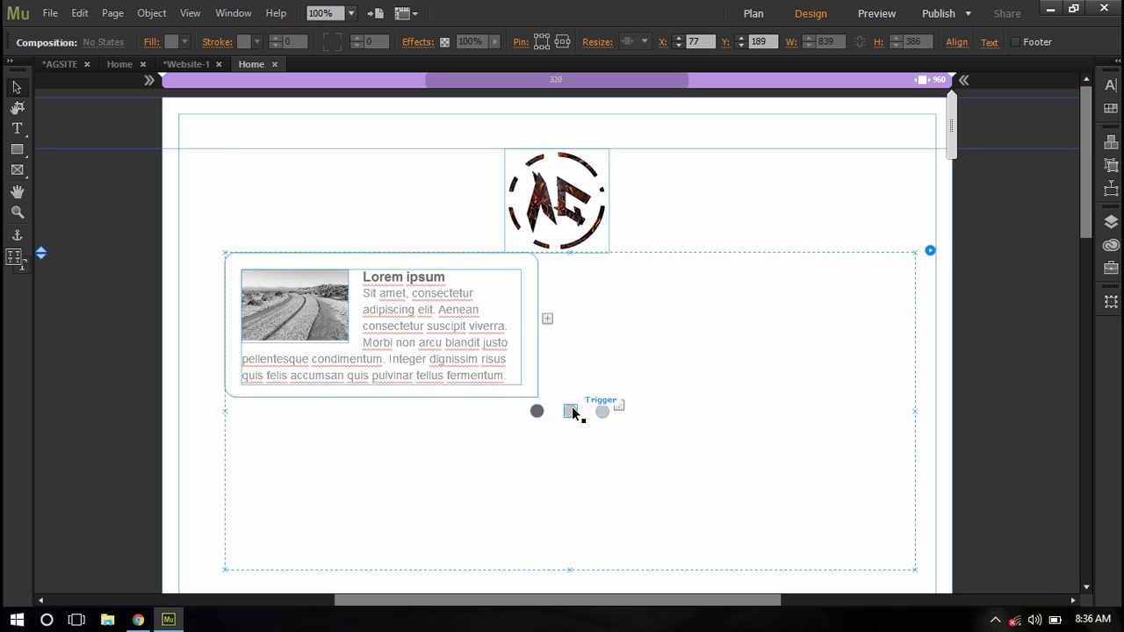
left_click(571, 411)
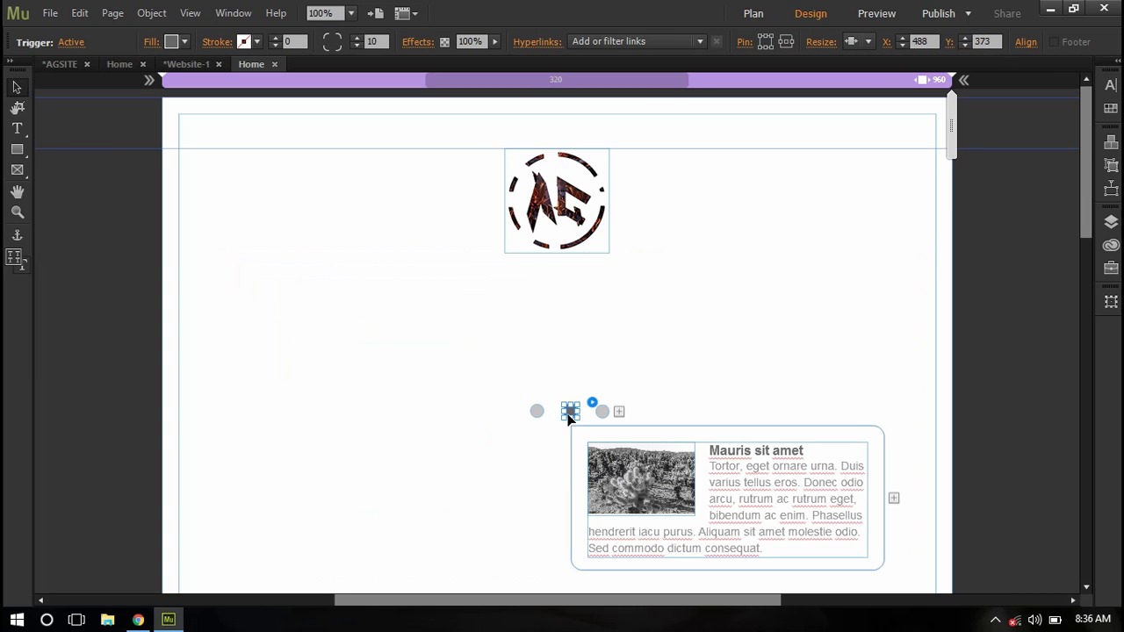
left_click(600, 411)
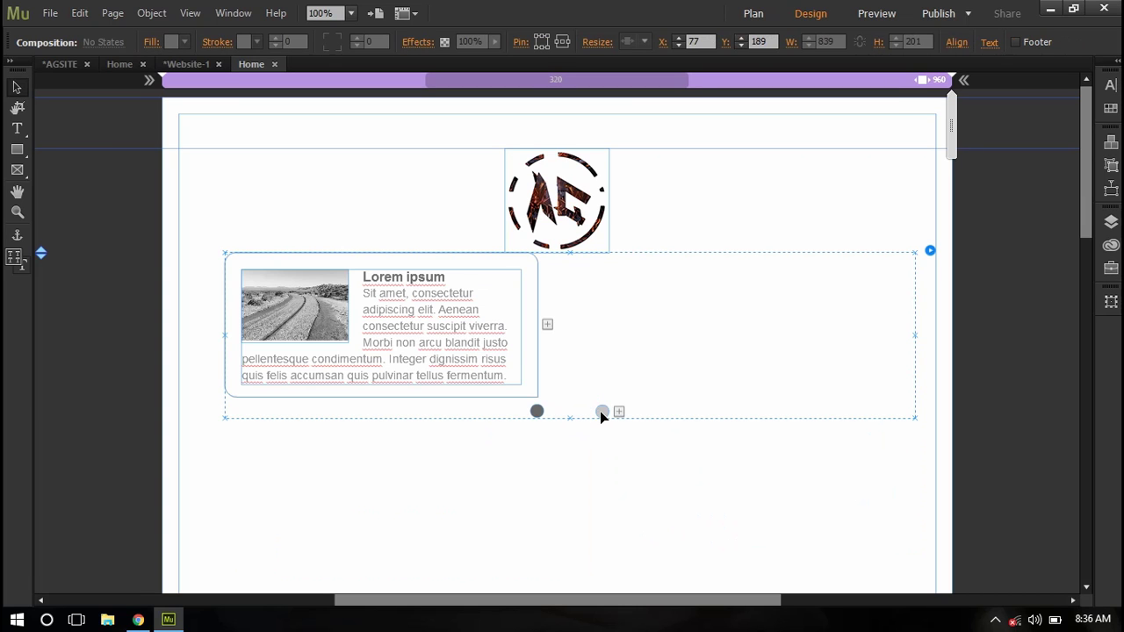
left_click(601, 412)
key("Delete")
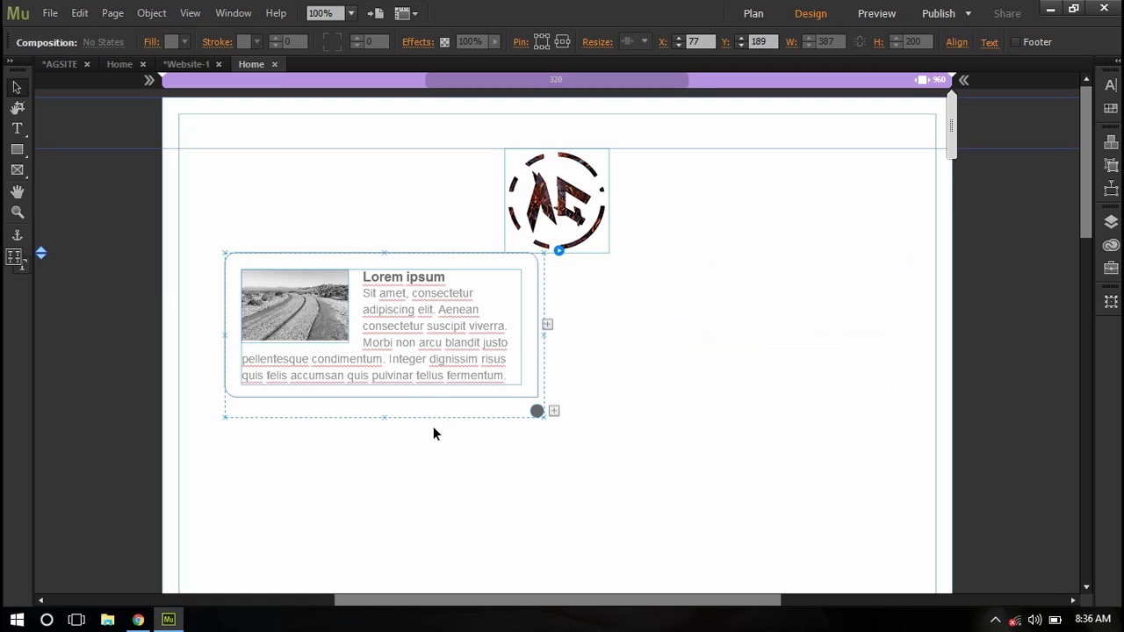
- Apply Clear Widget Contents and then Clear All Styling to the composition
right_click(422, 347)
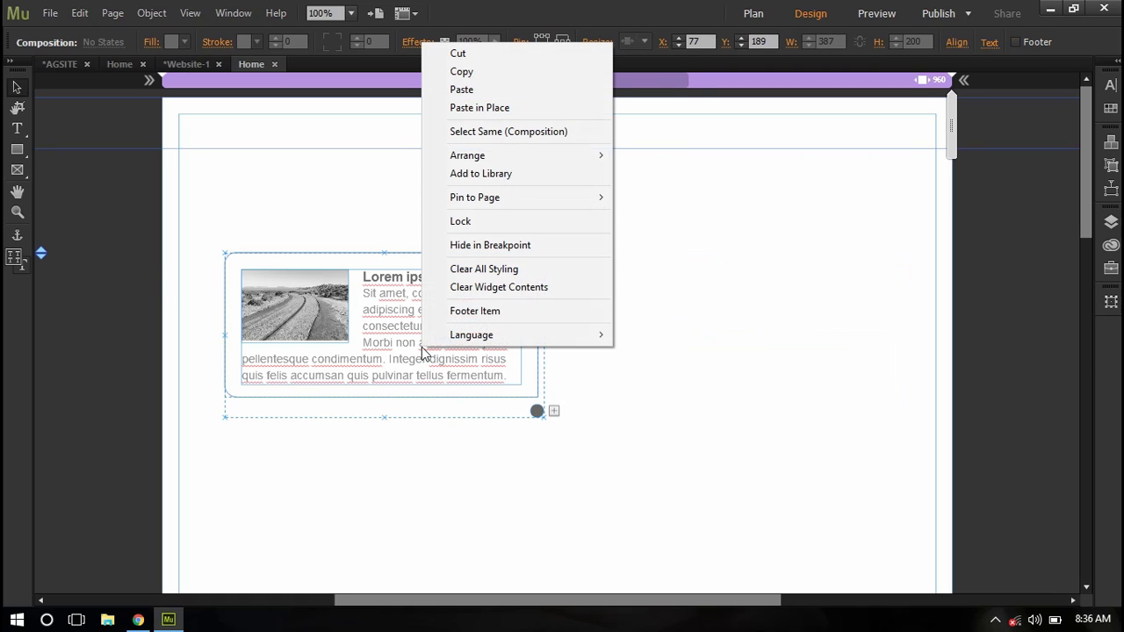
left_click(493, 294)
right_click(458, 306)
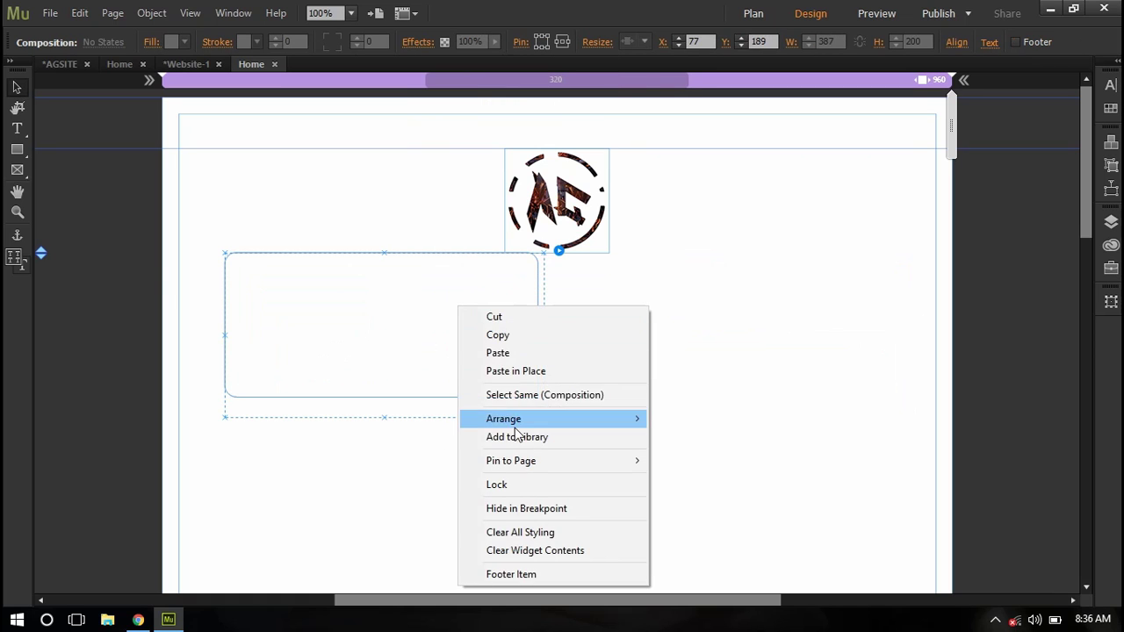
left_click(496, 533)
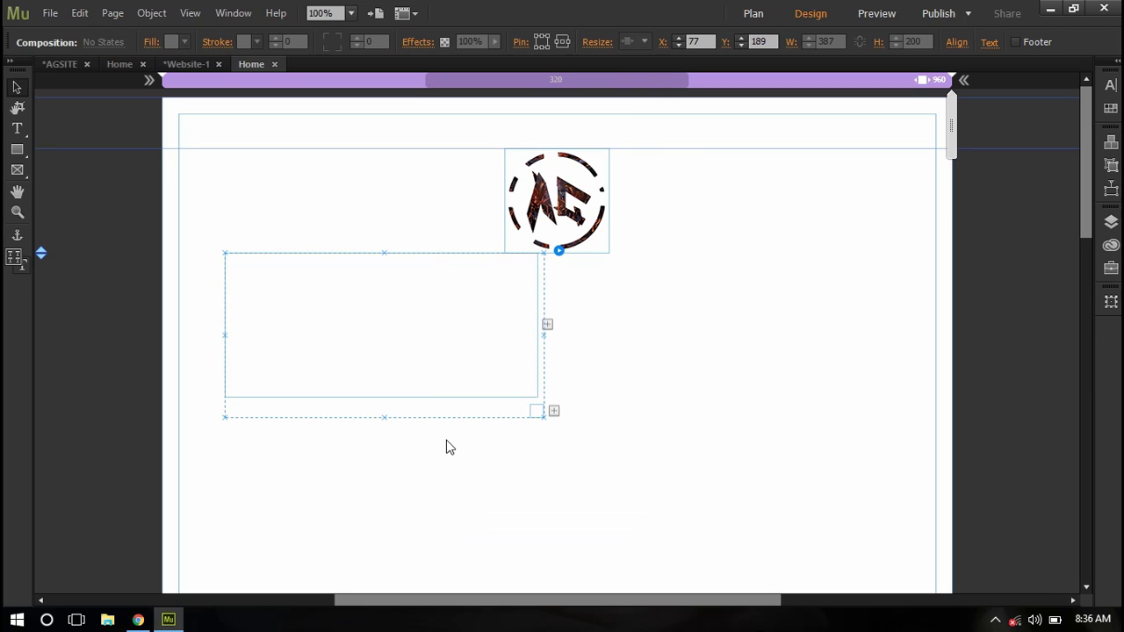
- Move the target box below the logo and place the trigger over the 127 px AG logo
left_click_drag(407, 369, 364, 533)
left_click(535, 414)
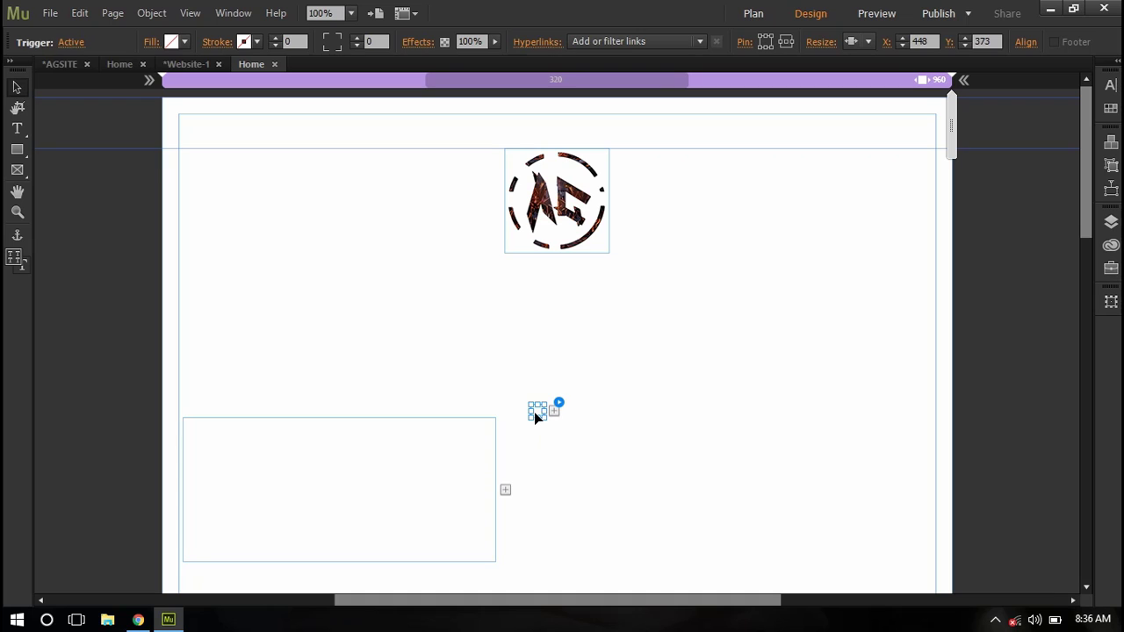
left_click_drag(534, 412, 514, 157)
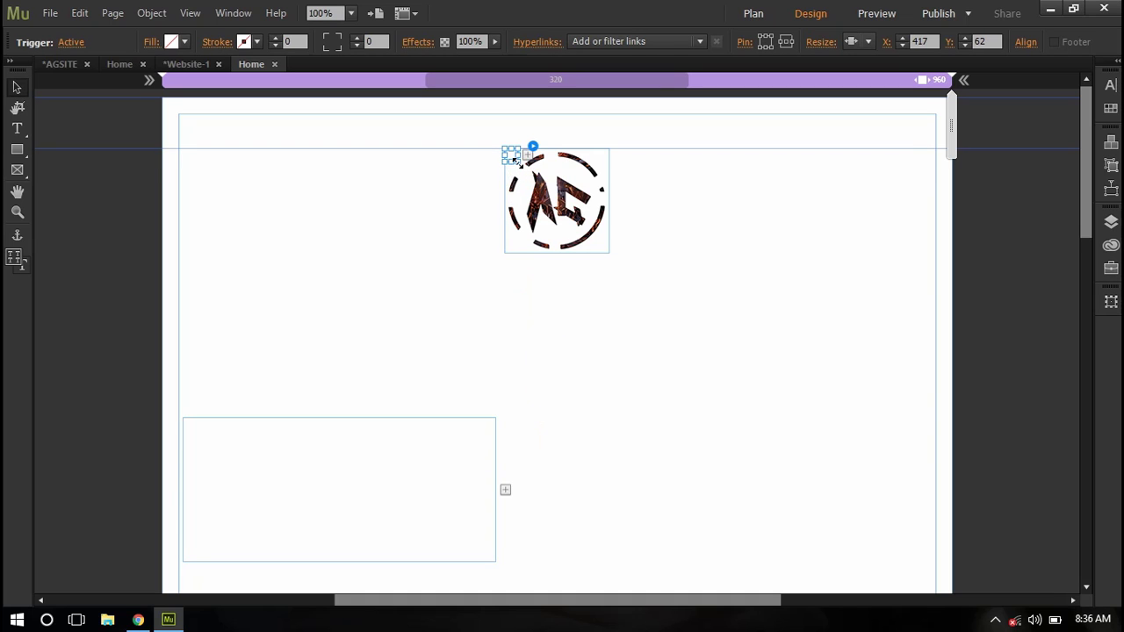
left_click(554, 185)
mouse_move(609, 253)
left_mouse_down()
mouse_move(620, 218)
mouse_move(610, 260)
left_mouse_up()
left_click(405, 272)
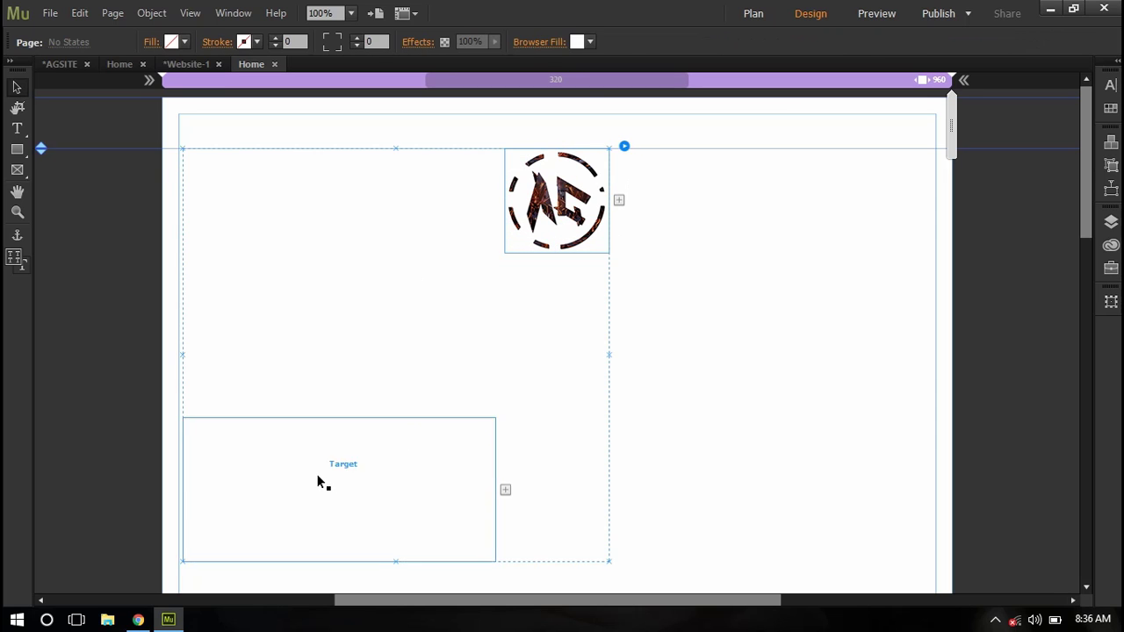
left_click_drag(334, 483, 489, 331)
- Draw a text frame in the target and type 'Assassin Ghost' at 72 pt
left_click(17, 129)
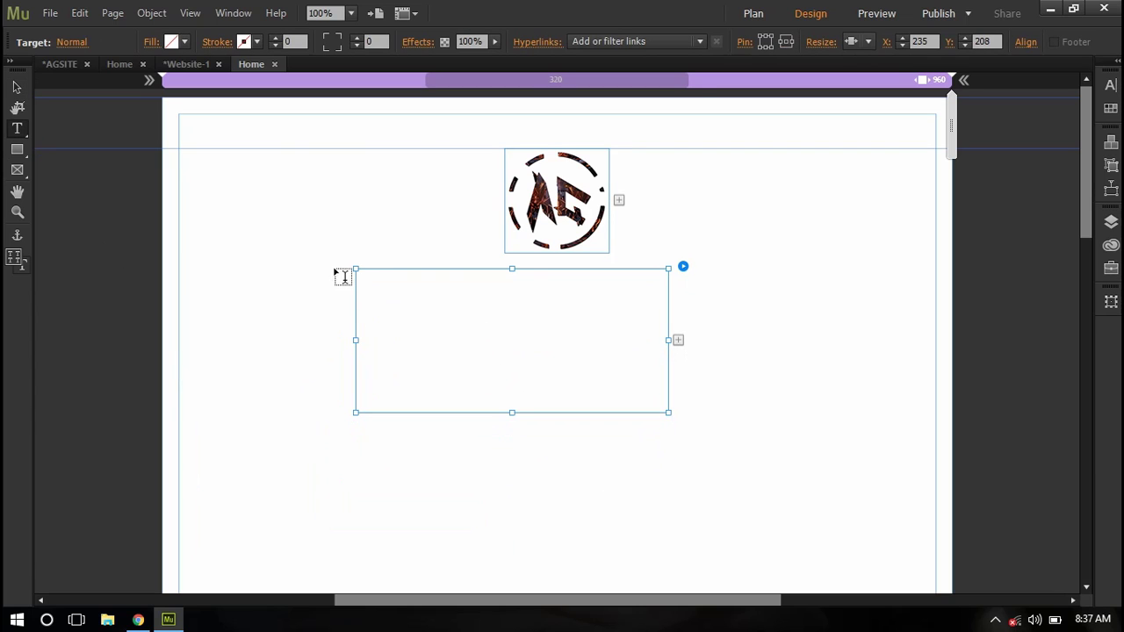
left_click_drag(359, 274, 650, 394)
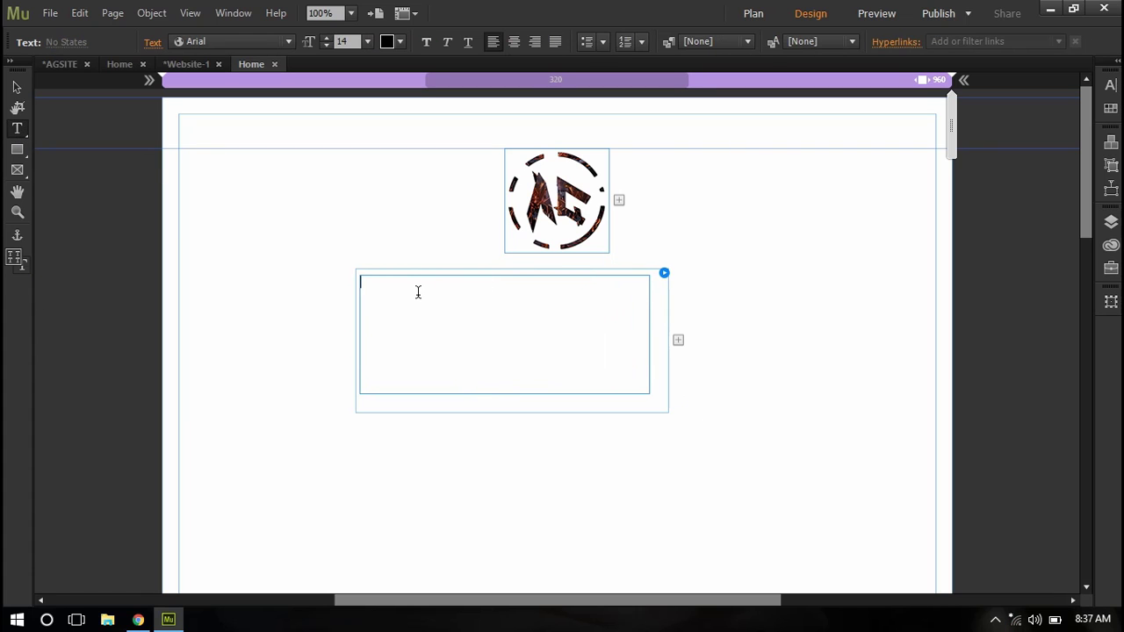
type("Assassin Ghost")
left_click_drag(482, 284, 313, 284)
left_click(368, 41)
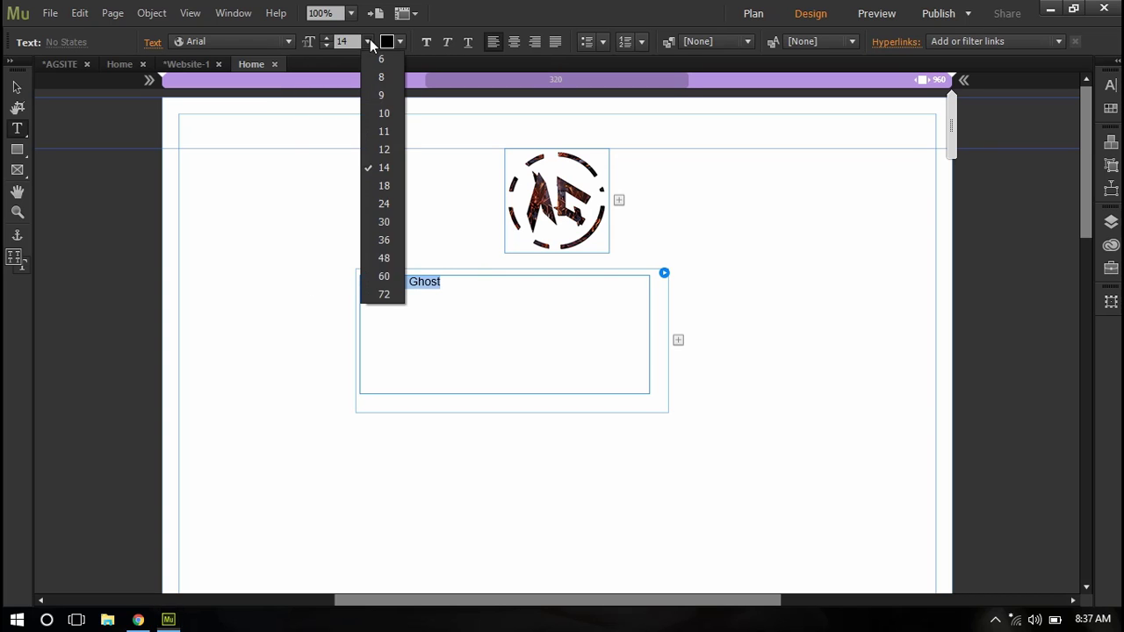
left_click(392, 291)
left_click(479, 307)
- Widen the Assassin Ghost text frame
left_click(16, 87)
left_click(665, 350)
left_click_drag(672, 346, 700, 346)
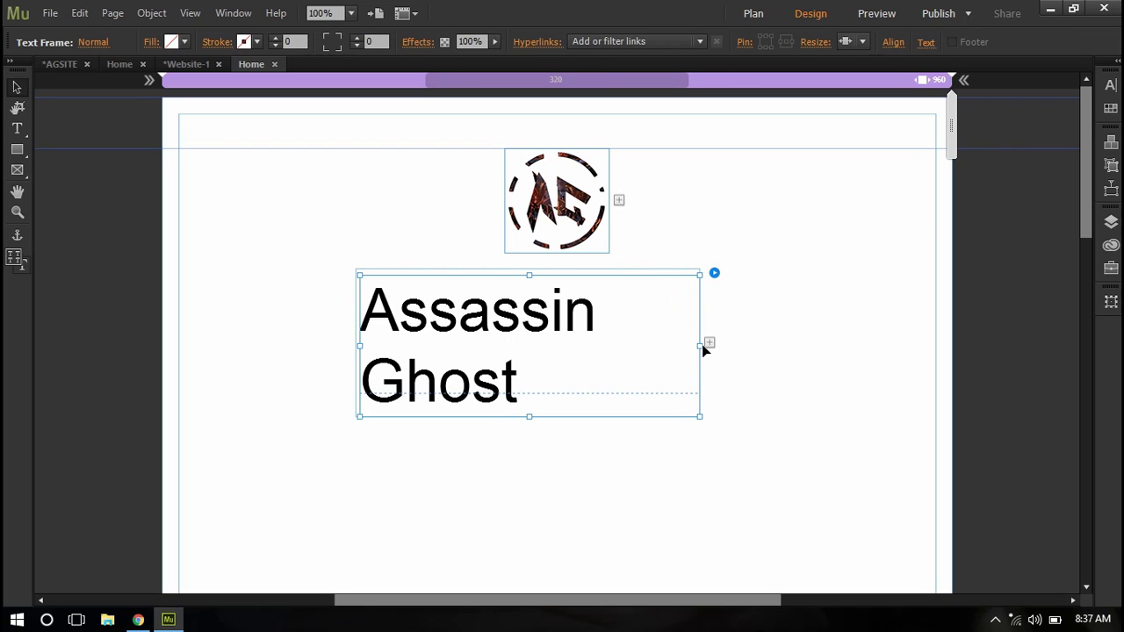
left_click_drag(701, 347, 767, 345)
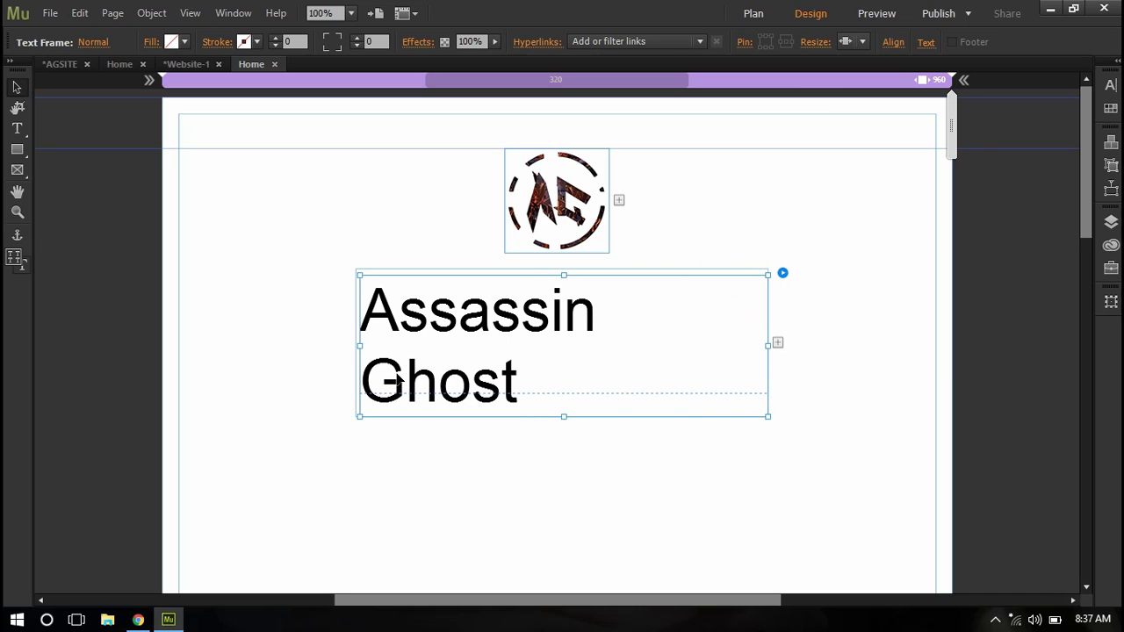
- Fix the line break and widen the frame so 'Assassin Ghost' fits on one line
double_click(370, 382)
double_click(367, 378)
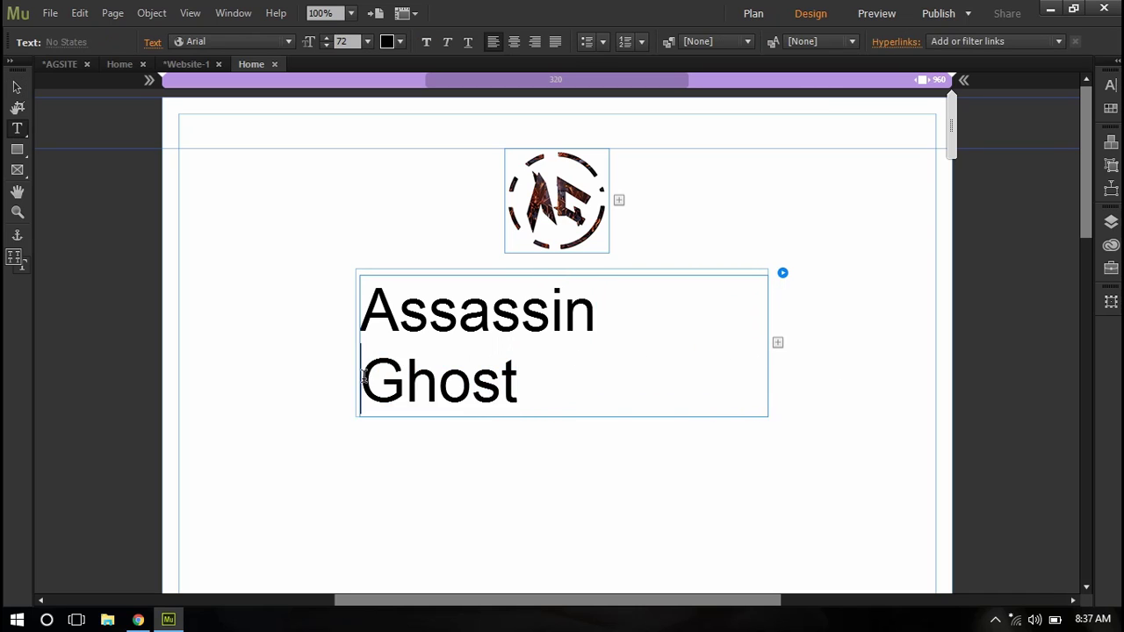
key("BackSpace")
key("Return")
left_click(16, 87)
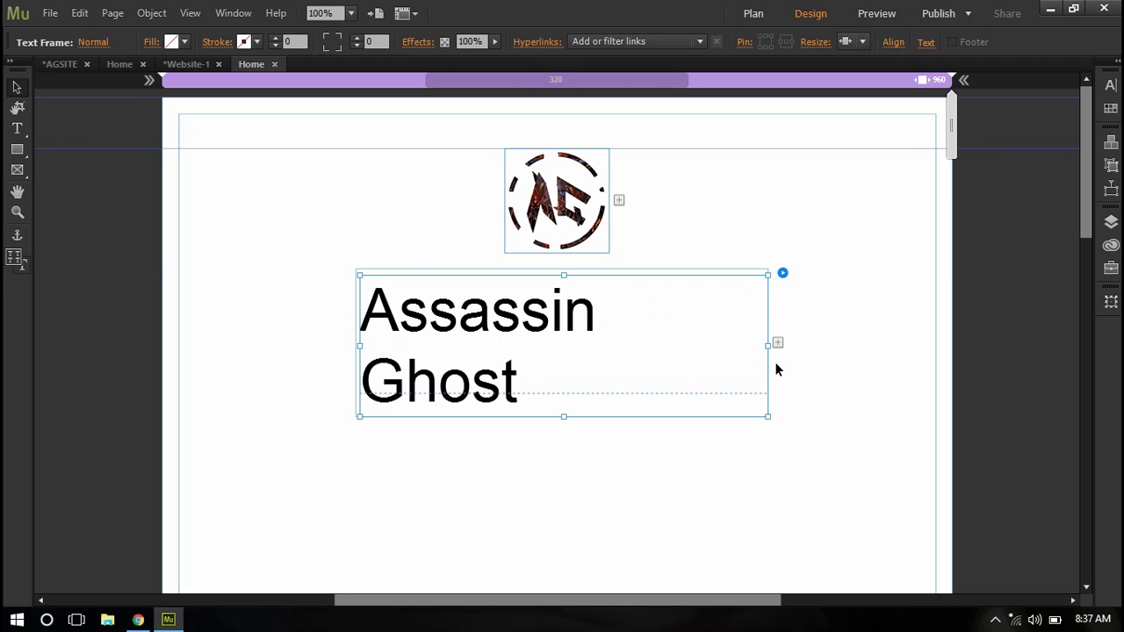
left_click_drag(769, 344, 813, 343)
- Preview the Home page in the browser via File > Preview Page in Browser
left_click(715, 410)
left_click(701, 480)
left_click(685, 404)
left_click(664, 461)
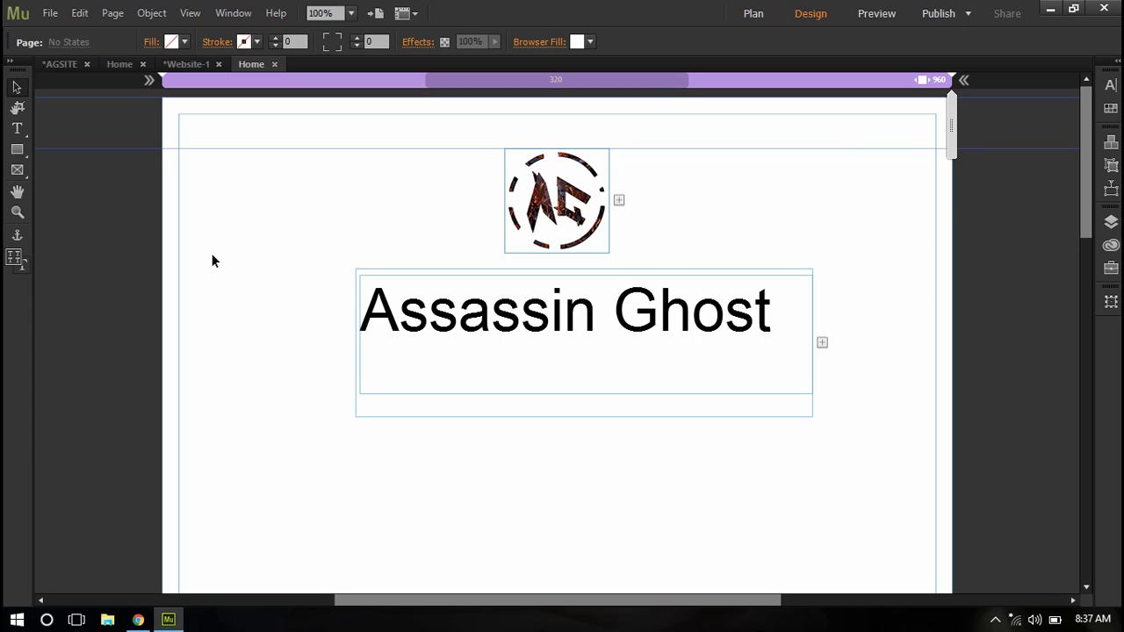
left_click(50, 14)
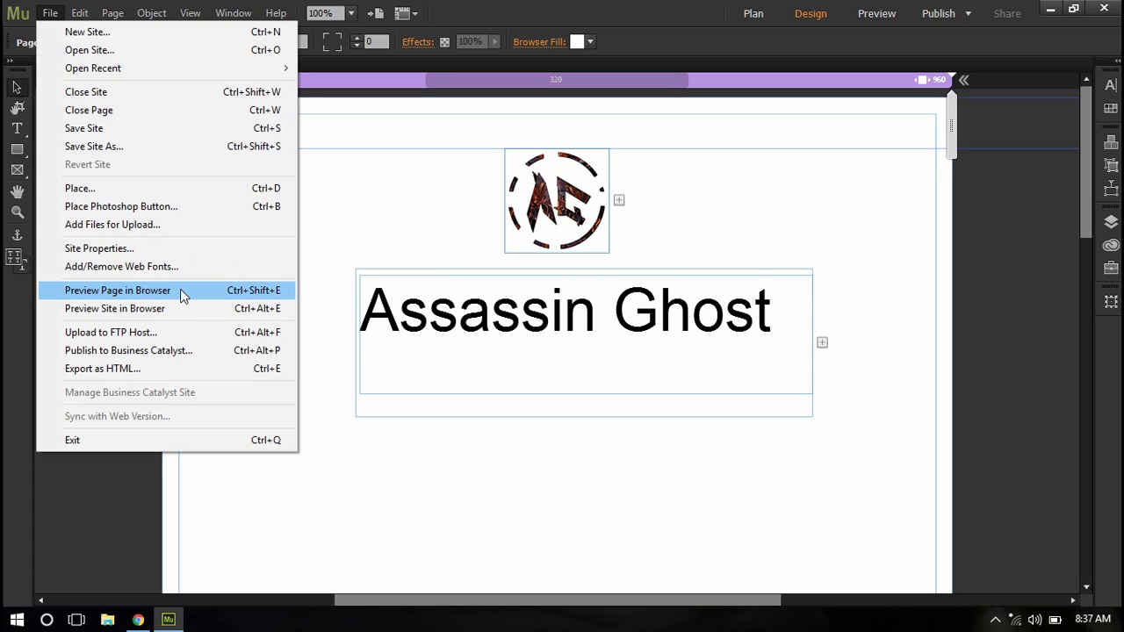
left_click(180, 290)
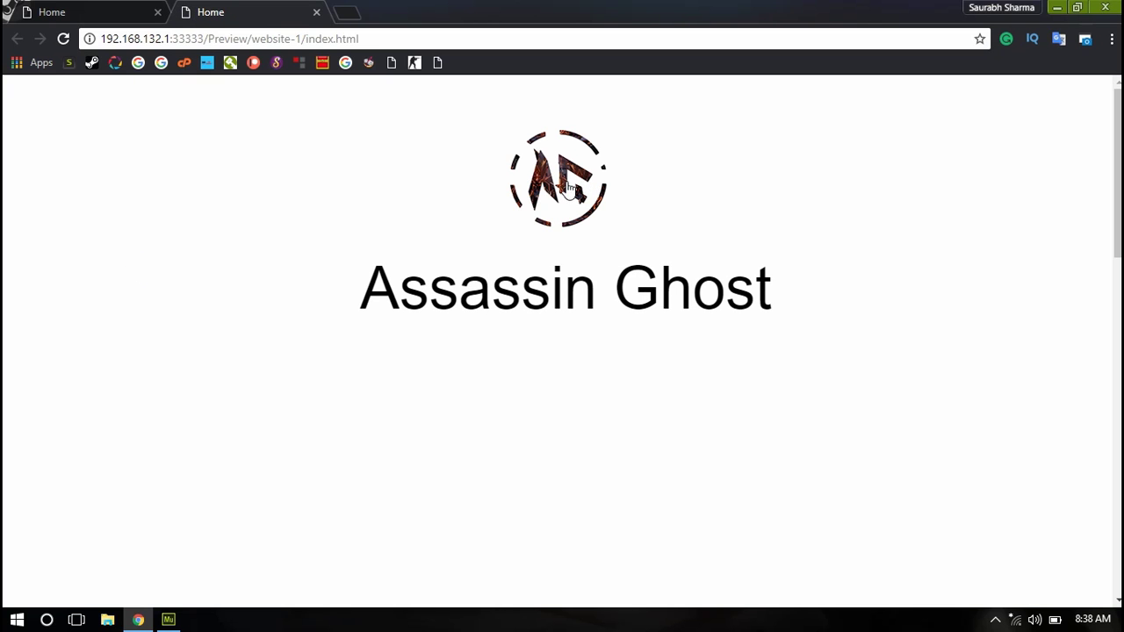
- Return to Muse and select the 555 × 326 logo composition at X 235, Y 62
left_click(168, 620)
left_click(588, 231)
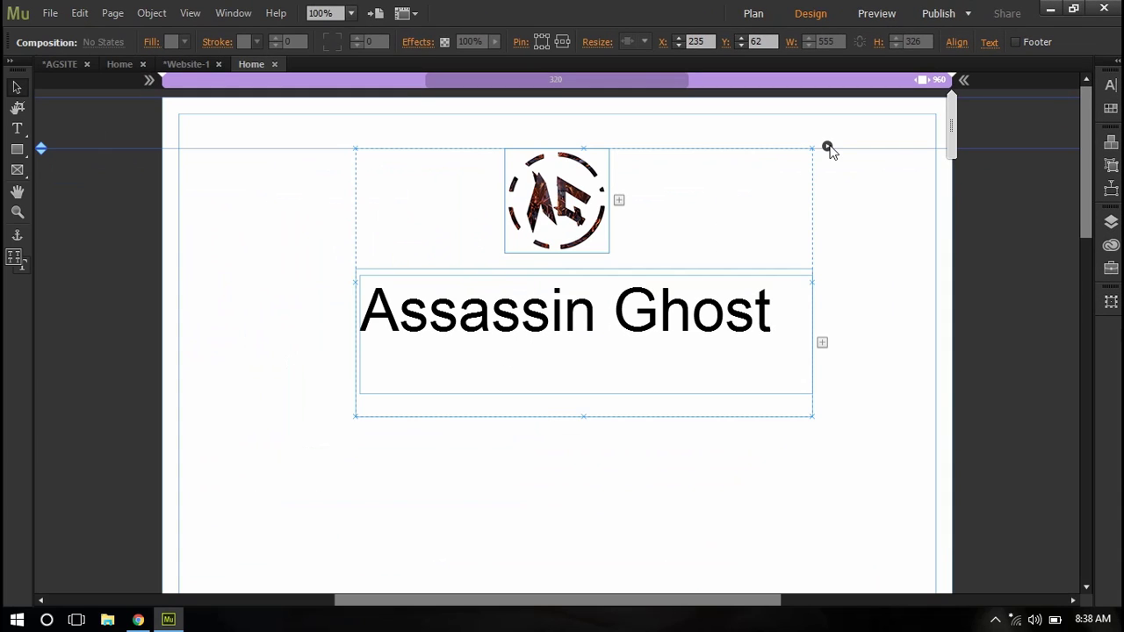
left_click(827, 147)
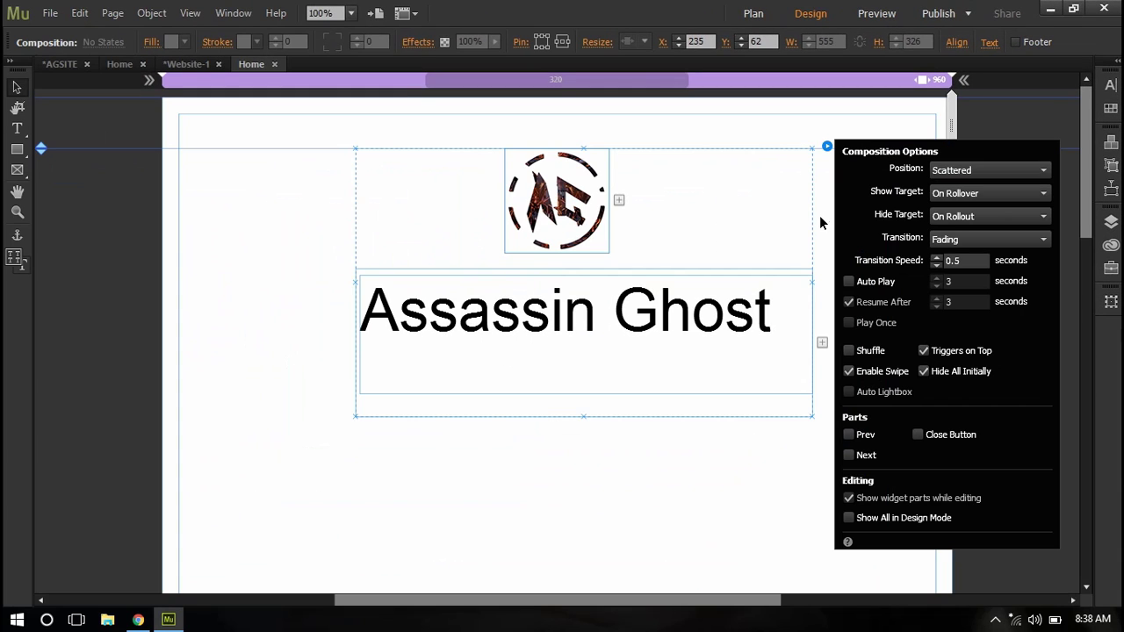
left_click(959, 194)
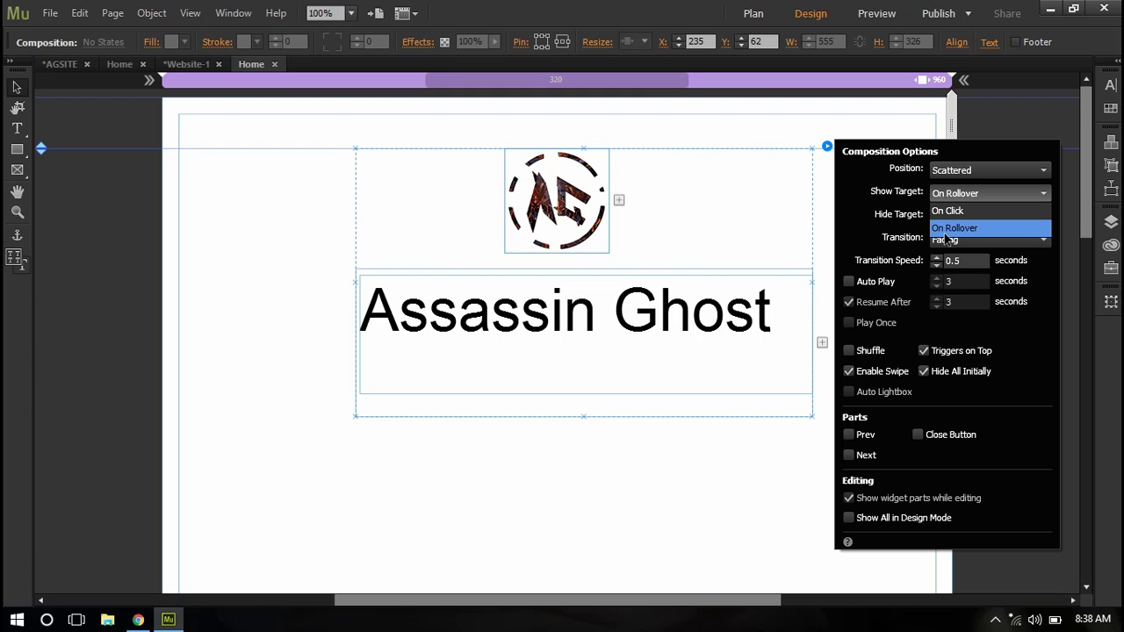
left_click(865, 209)
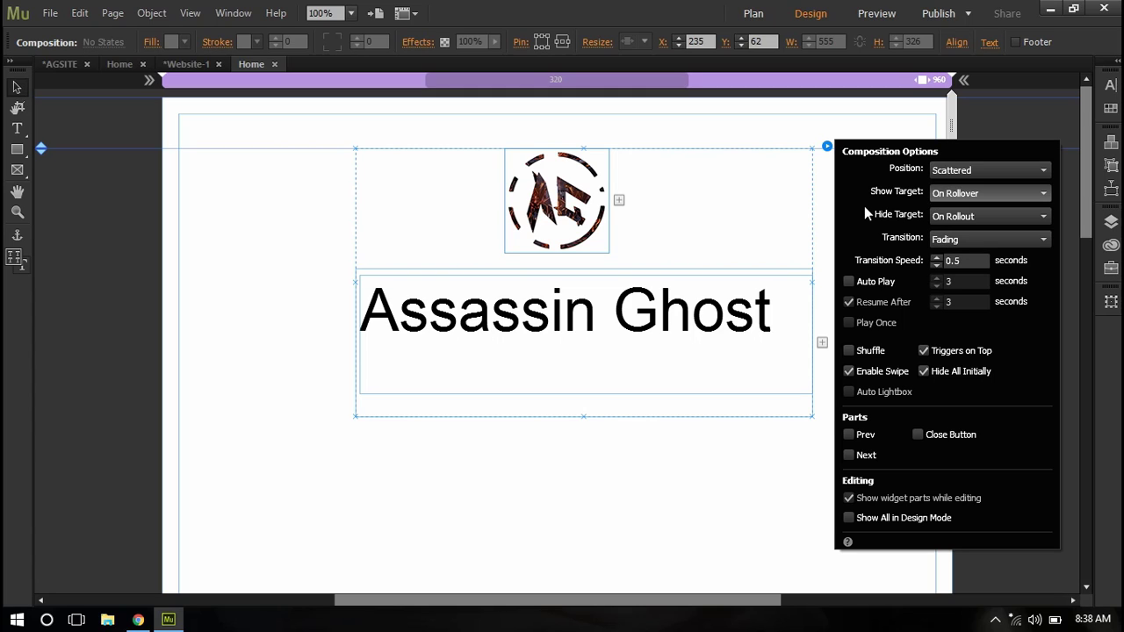
left_click(986, 193)
left_click(986, 193)
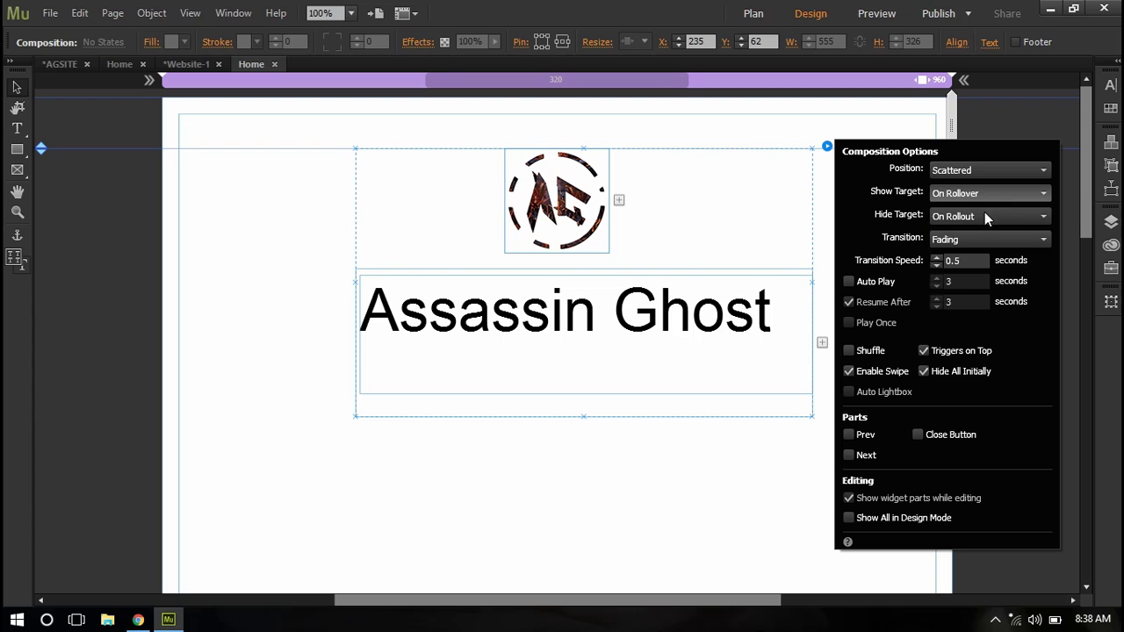
left_click(984, 213)
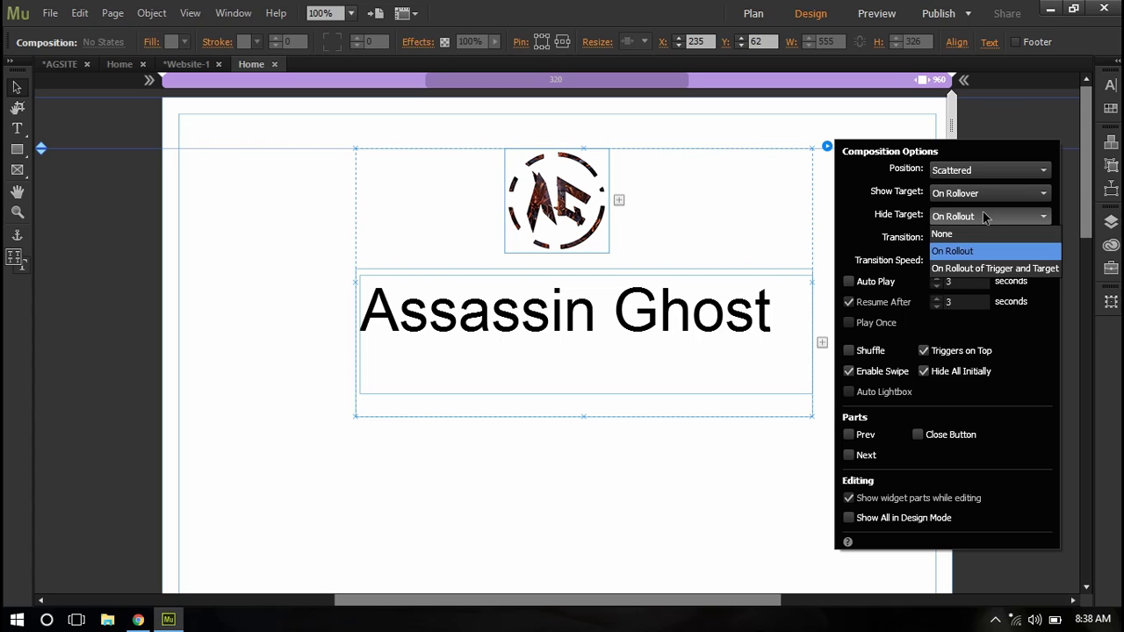
left_click(983, 212)
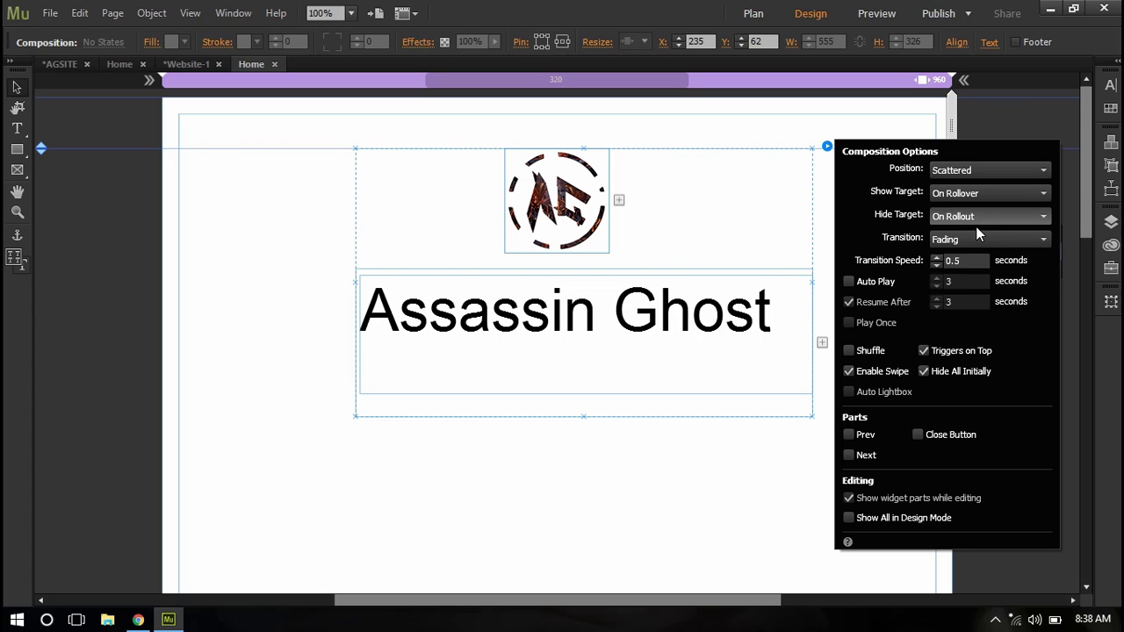
left_click(975, 237)
left_click(976, 238)
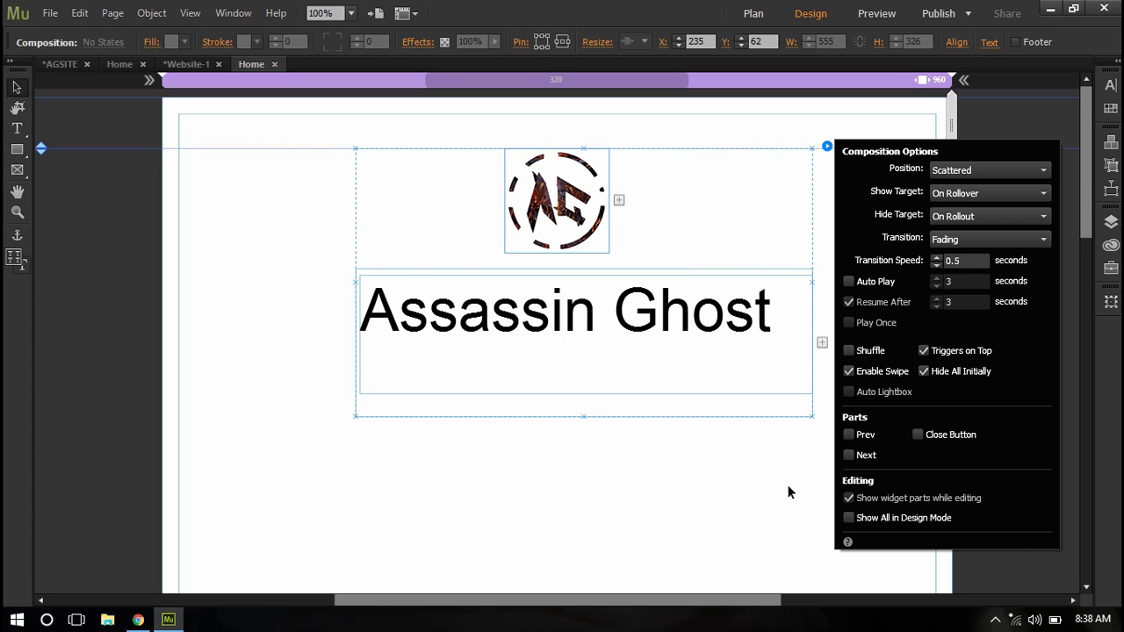
left_click(579, 461)
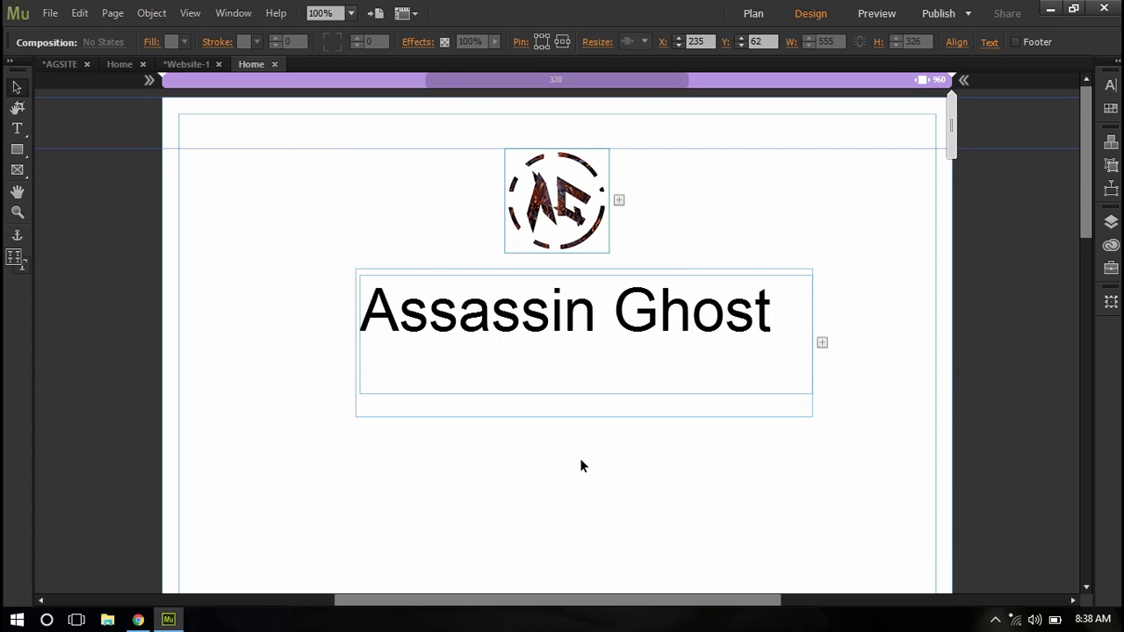
left_click(560, 350)
left_click(138, 620)
left_click(103, 11)
left_click(554, 509)
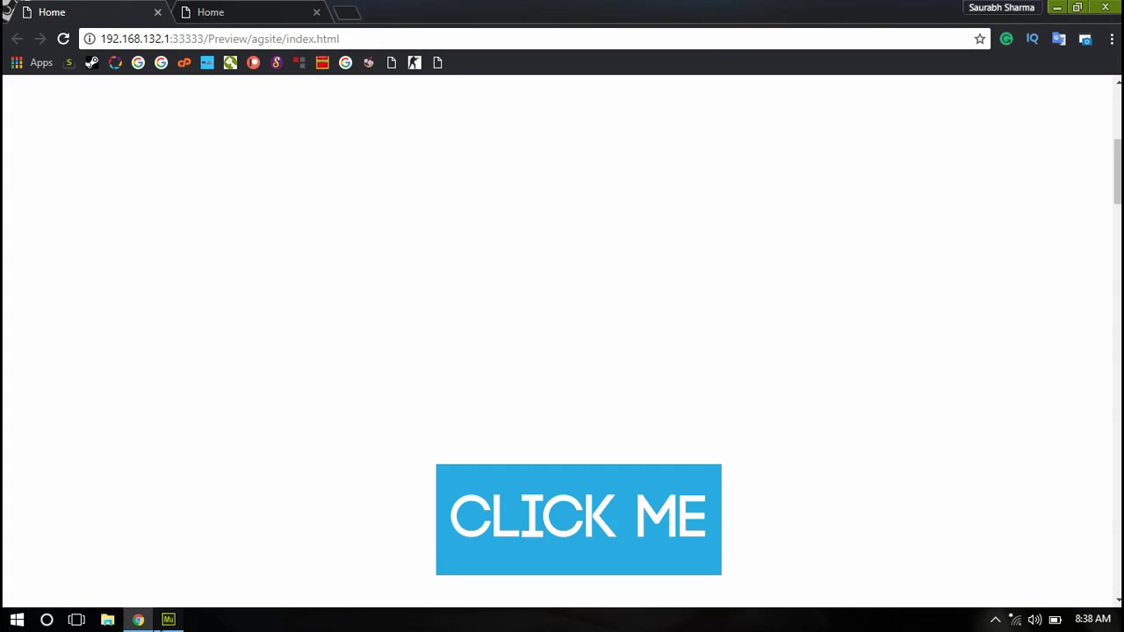
left_click(168, 620)
left_click(570, 334)
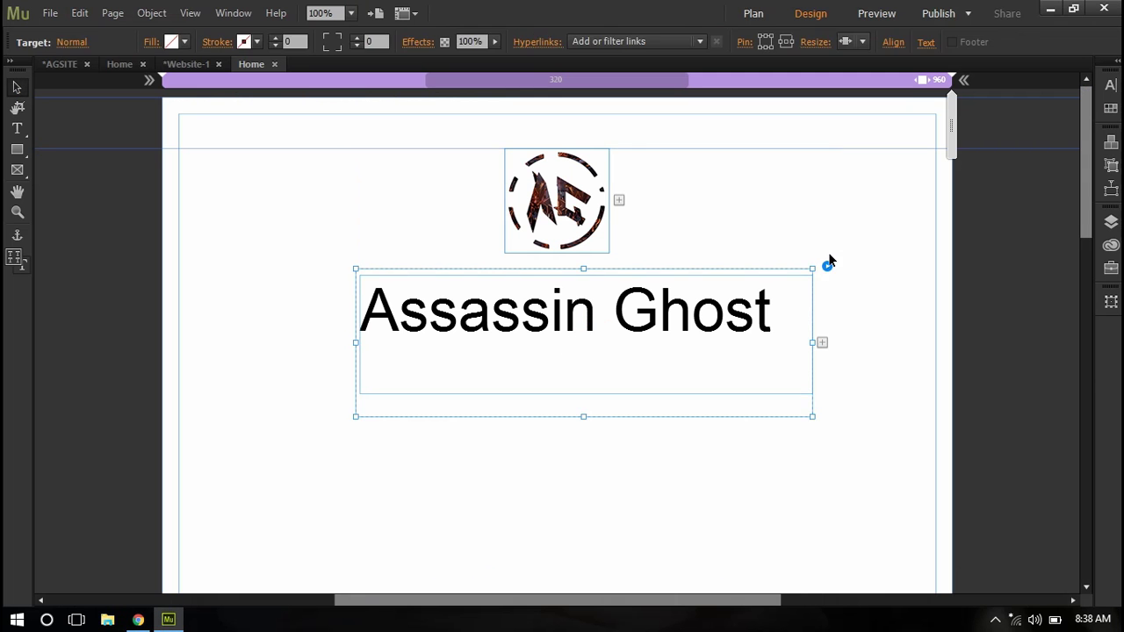
left_click(849, 198)
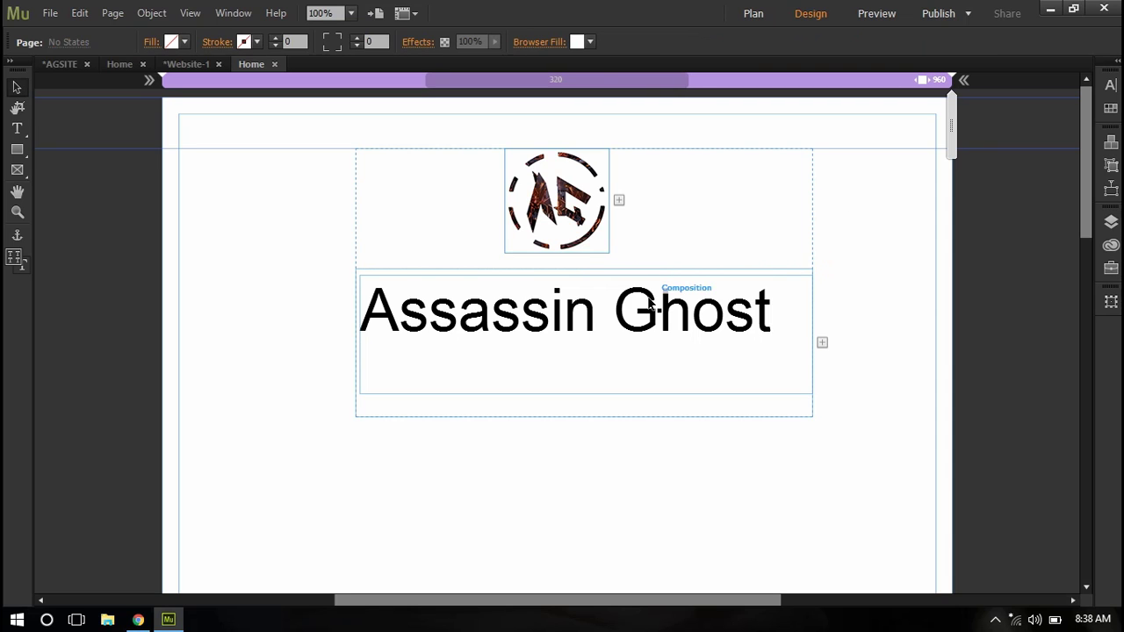
- Set the composition's Position to Lightbox and centre the Assassin Ghost box below the logo
left_click(829, 148)
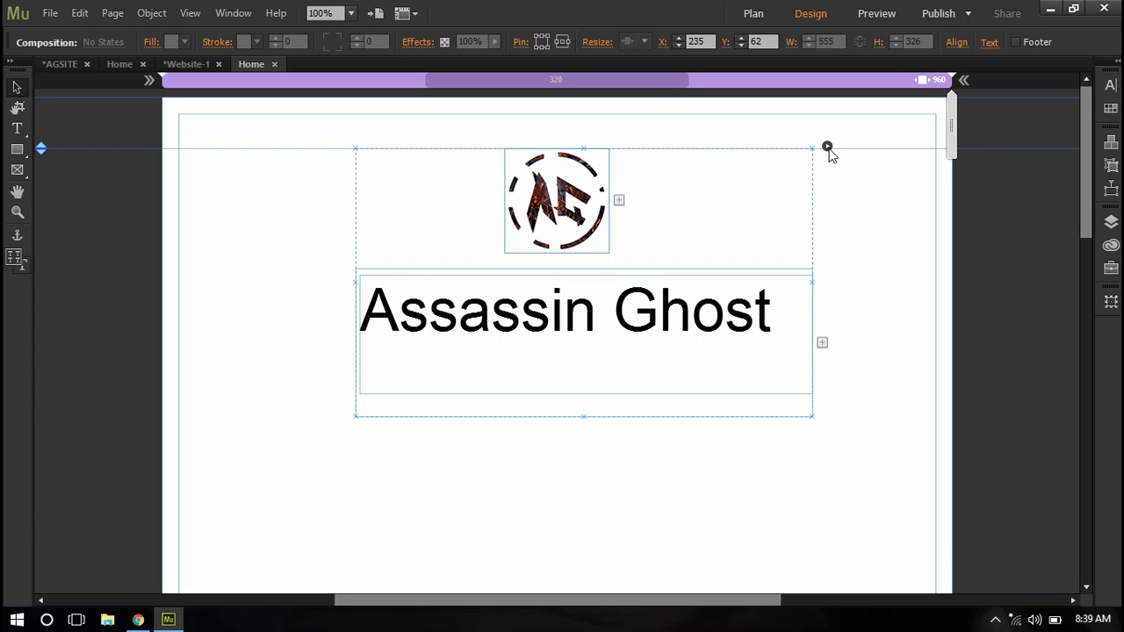
left_click(827, 146)
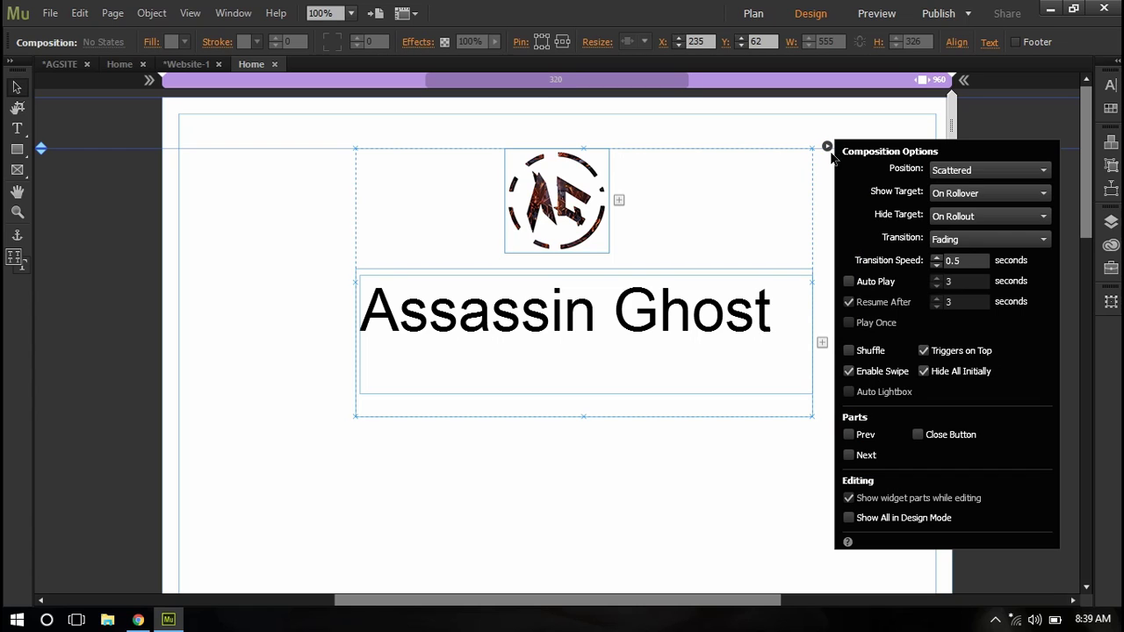
left_click(963, 174)
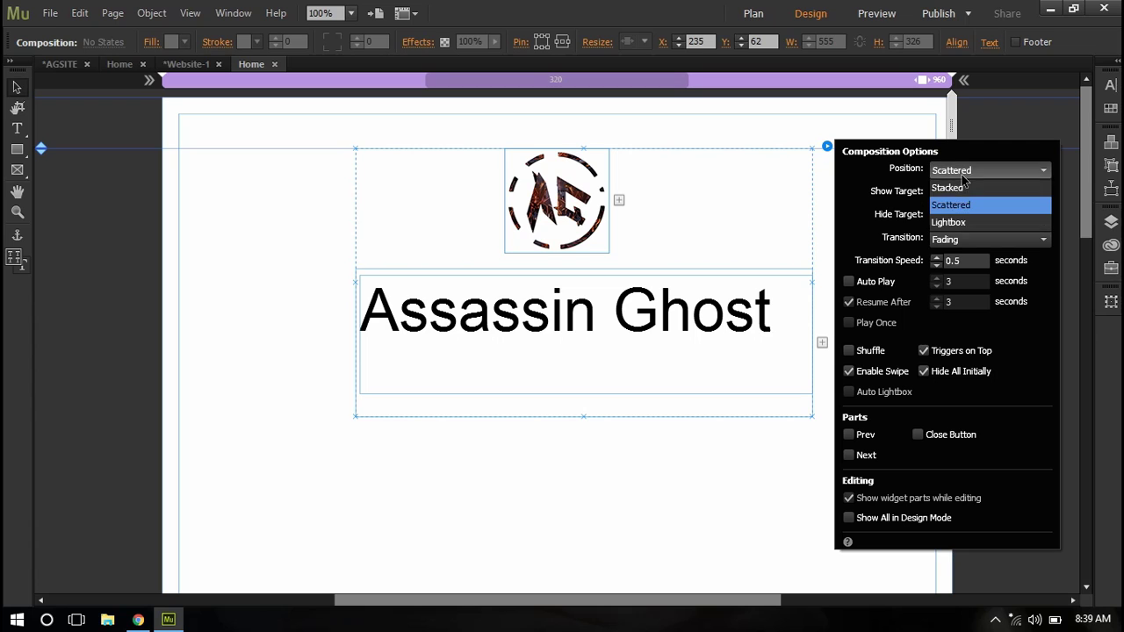
left_click(874, 231)
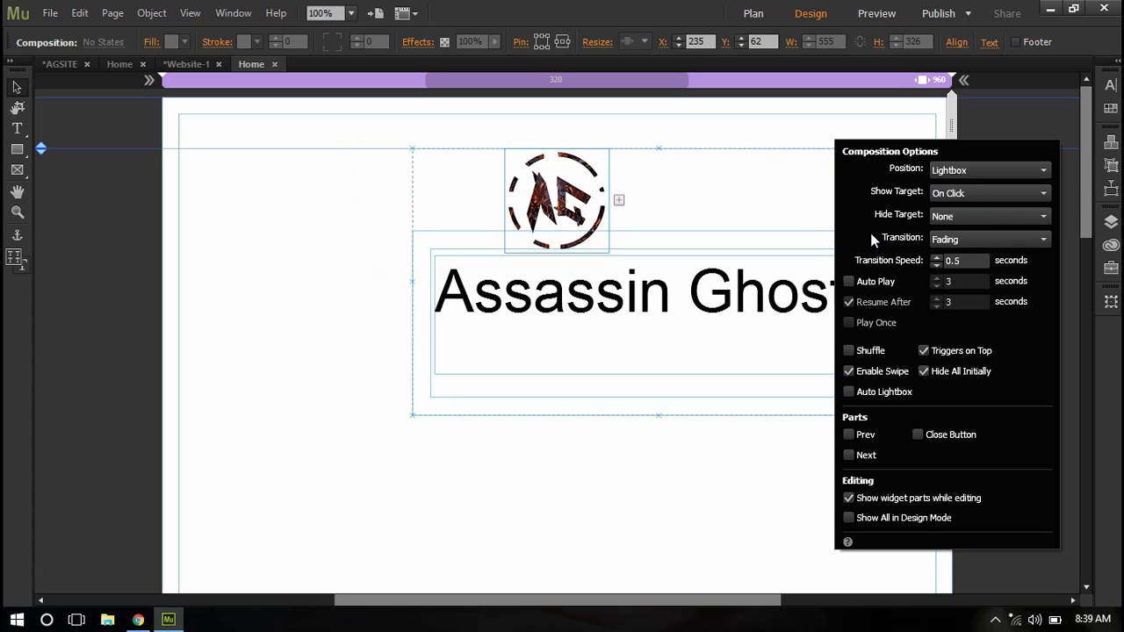
left_click(665, 303)
left_click(694, 303)
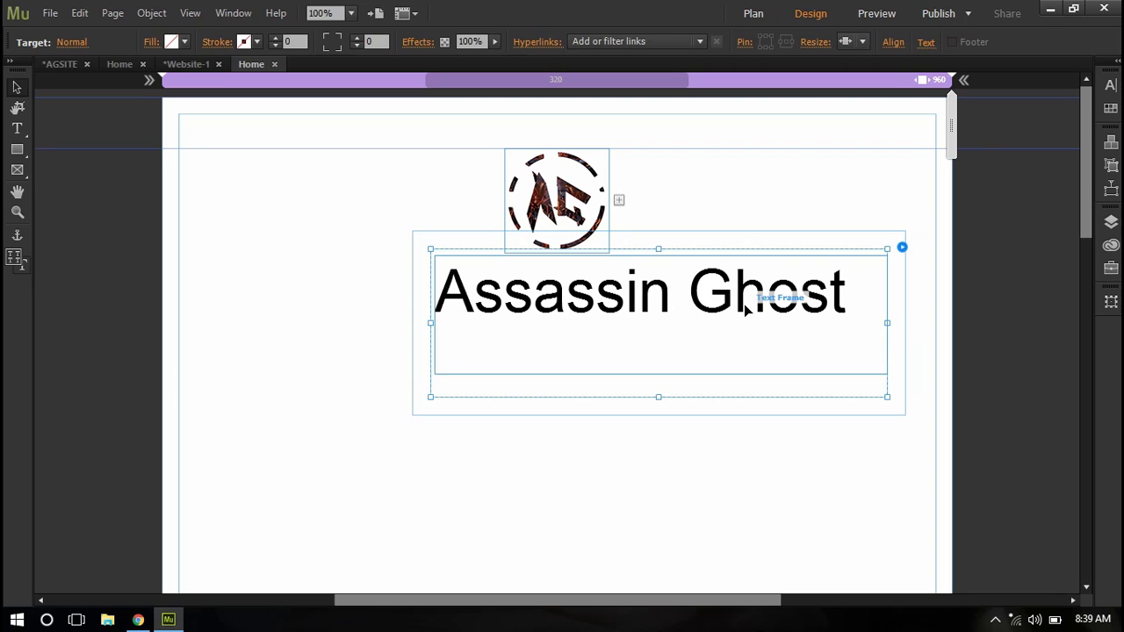
left_click_drag(744, 307, 633, 359)
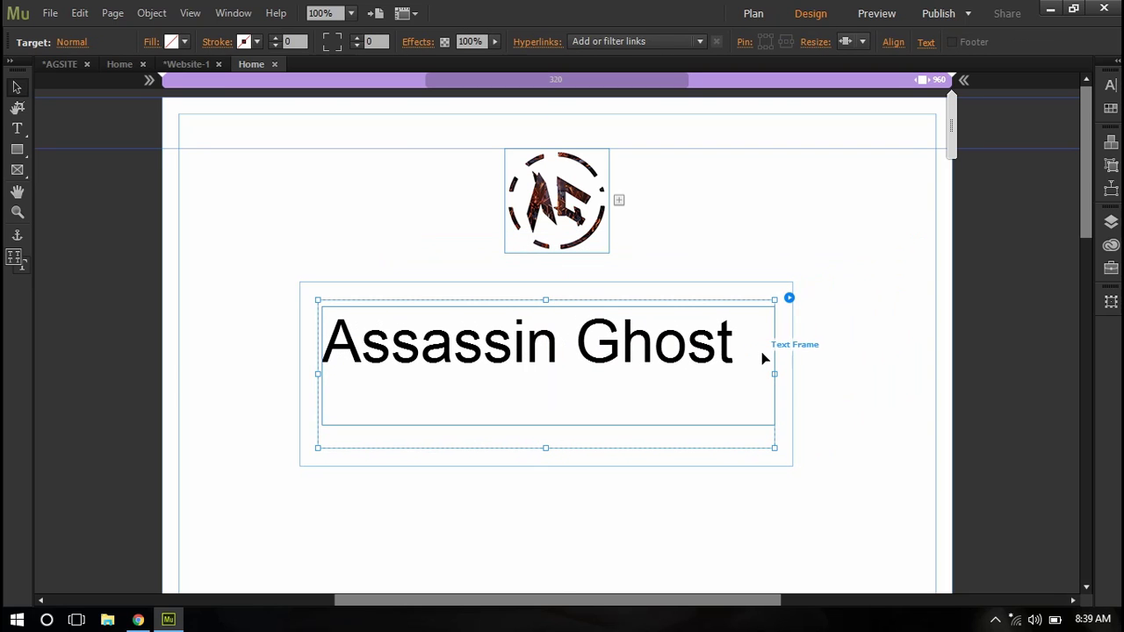
- Fill the Assassin Ghost text frame with the black swatch
left_click(180, 41)
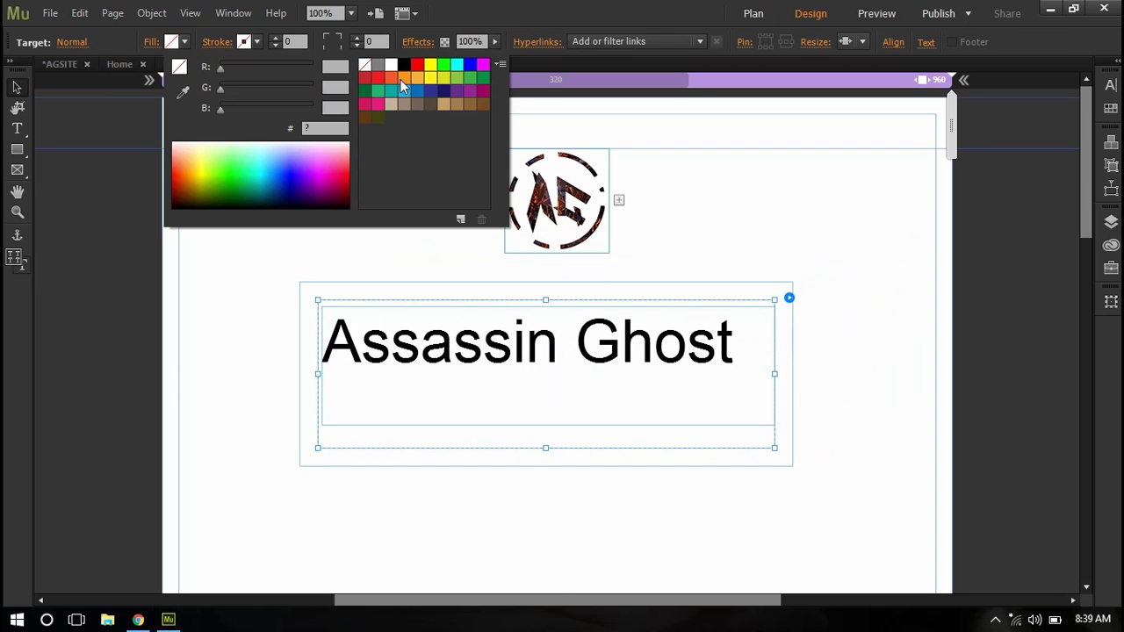
left_click(404, 66)
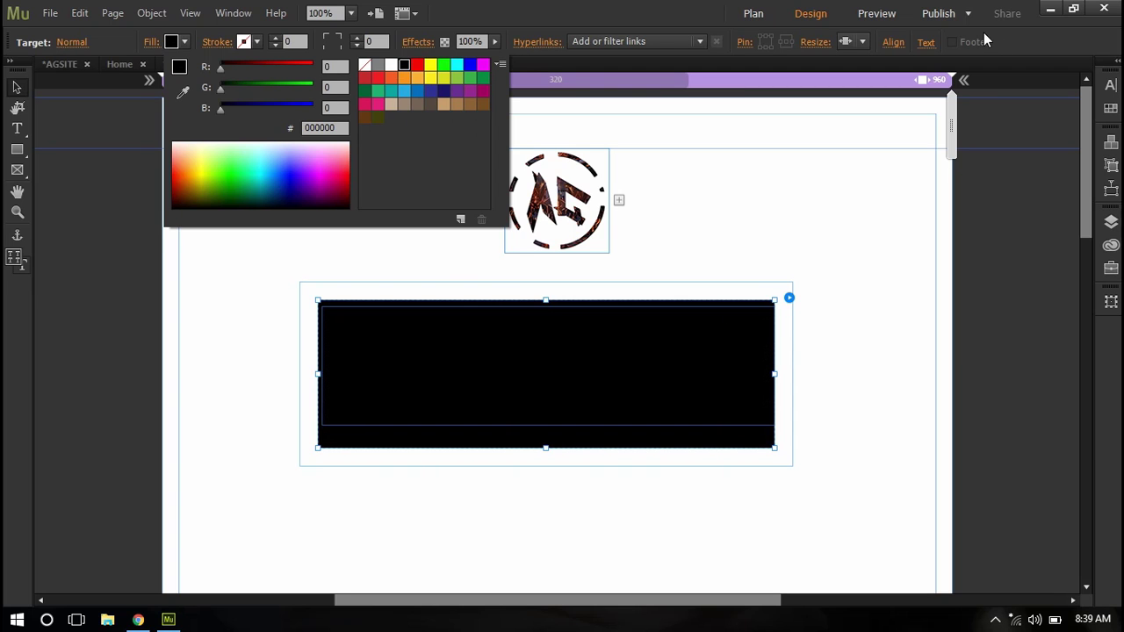
left_click(926, 43)
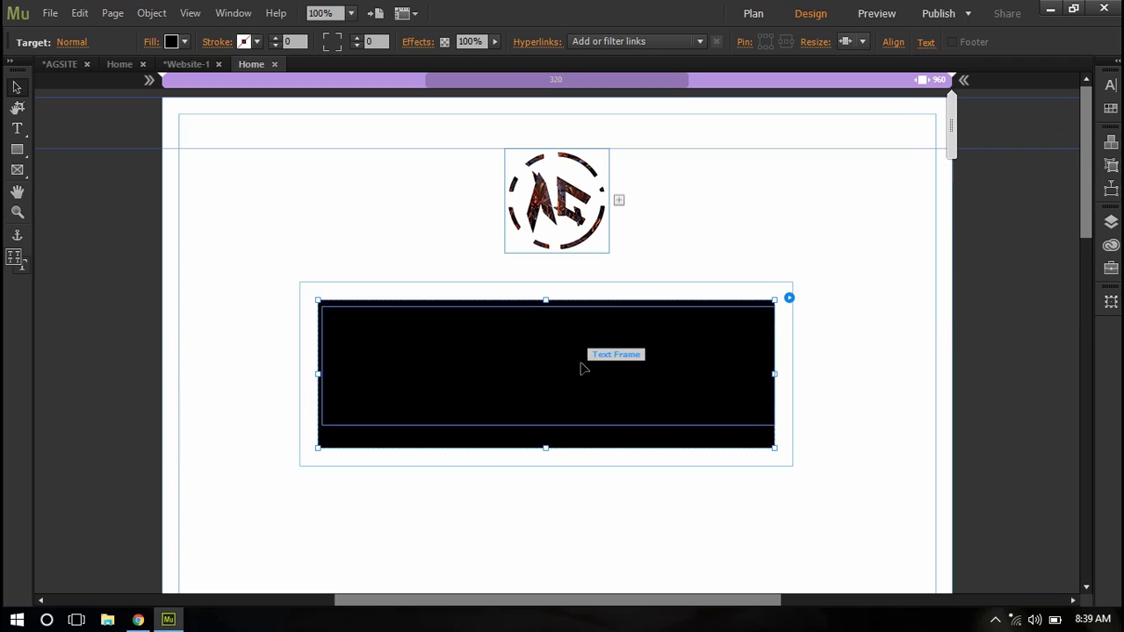
- Set the Assassin Ghost text colour to white (FFFFFF)
left_click(582, 367)
left_click(931, 43)
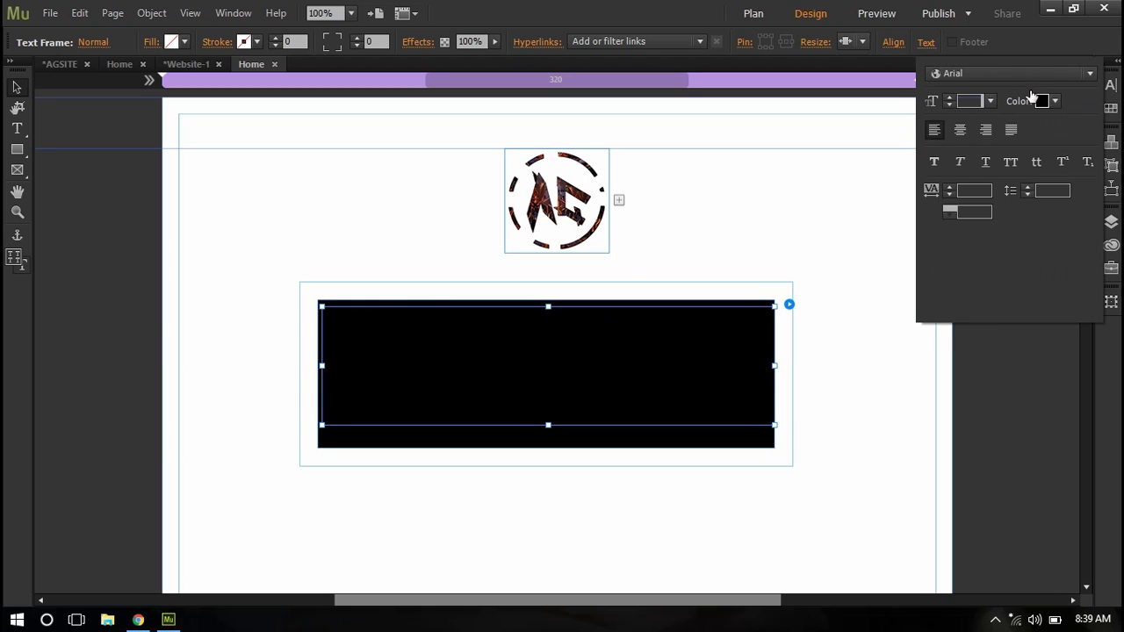
left_click(1053, 101)
left_click(1008, 124)
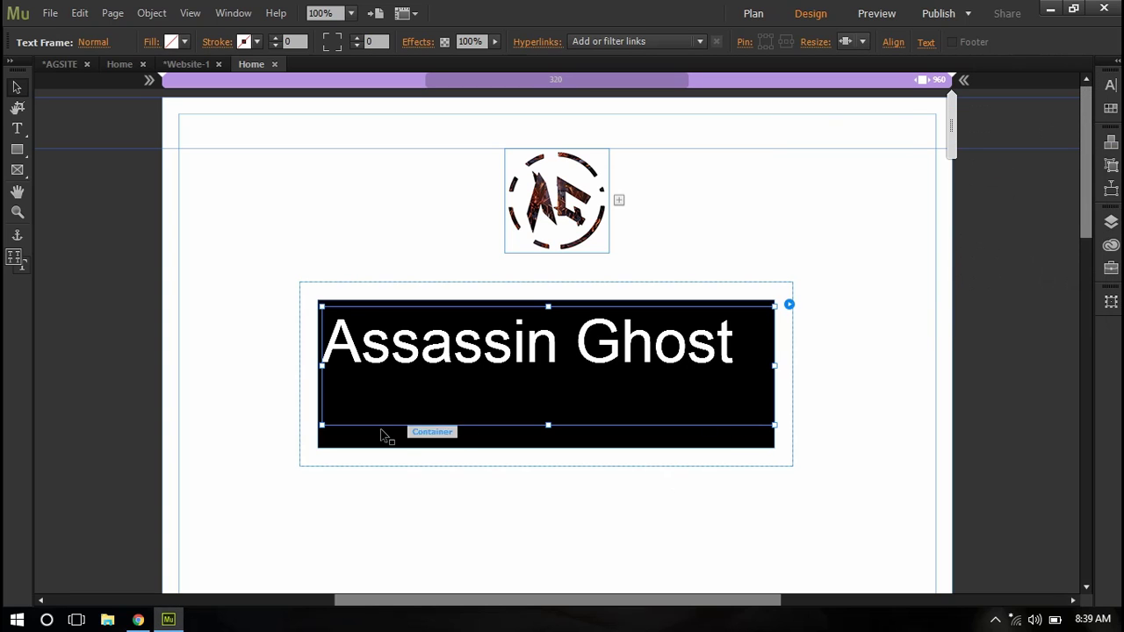
- Preview the page in Chrome with Ctrl+Shift+E
key("ctrl+shift+e")
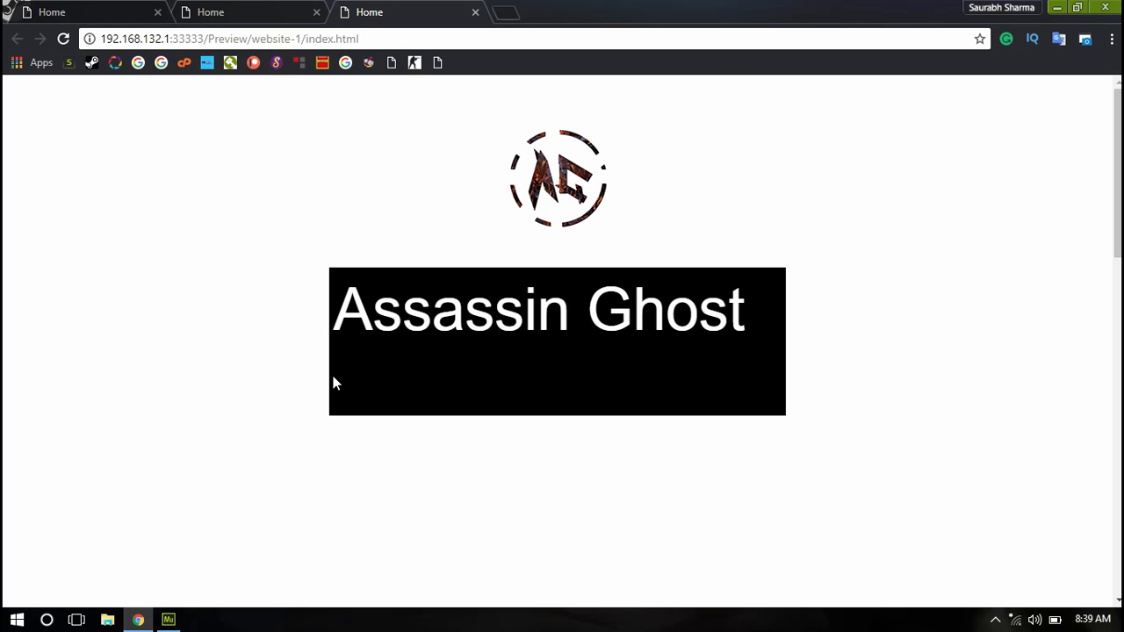
- Back in Muse, fill the lightbox's outer container with black (000000)
left_click(168, 620)
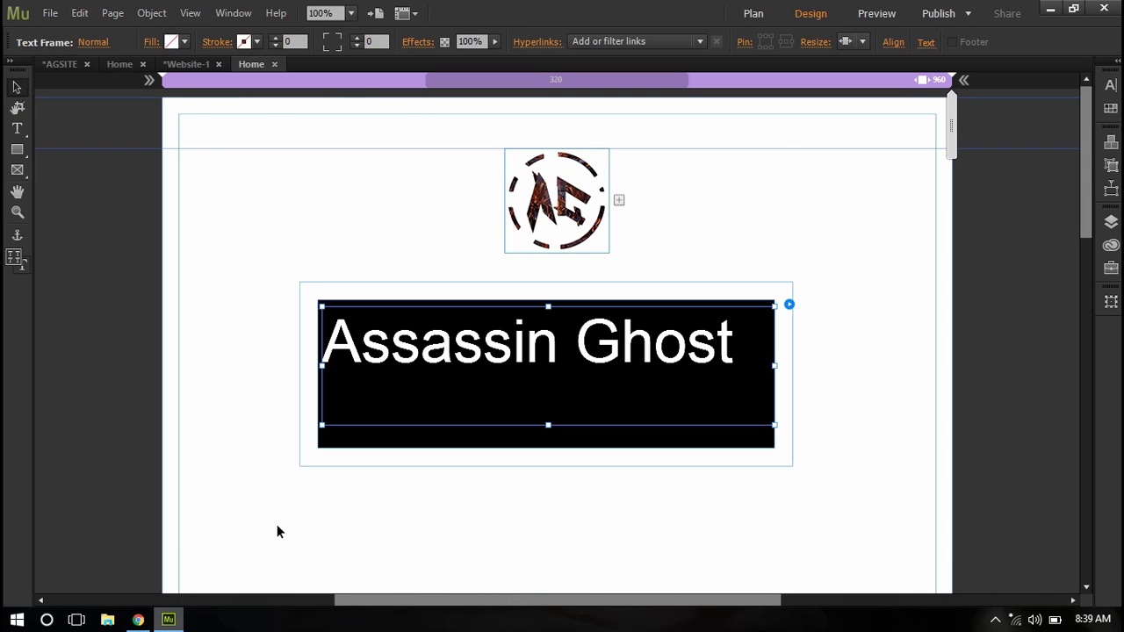
left_click(532, 441)
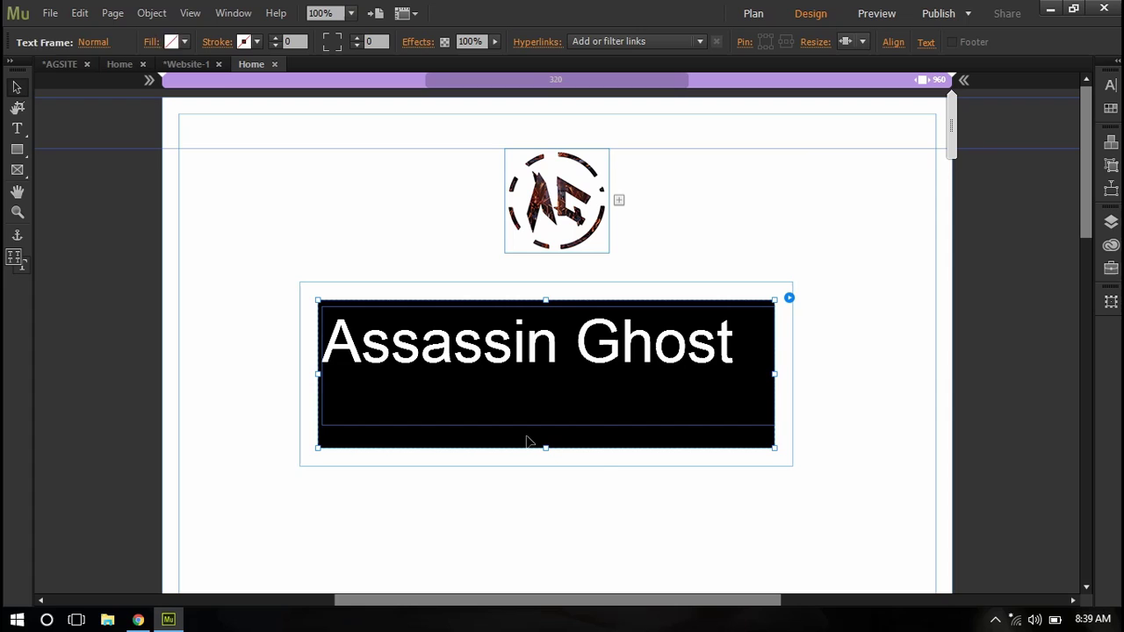
left_click(594, 465)
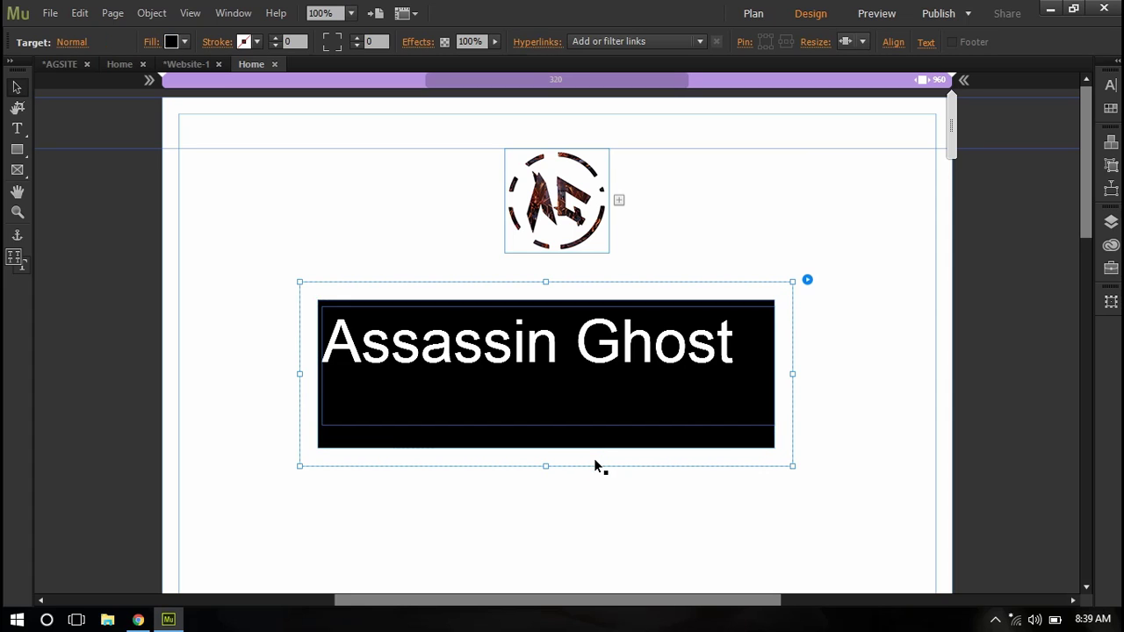
left_click(185, 41)
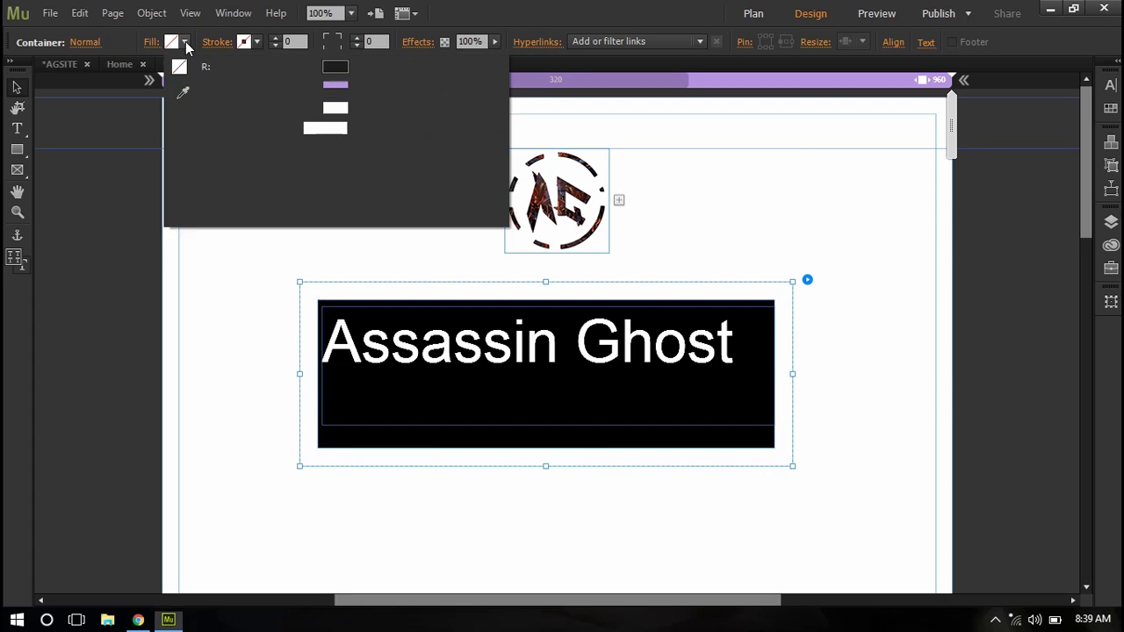
left_click(404, 65)
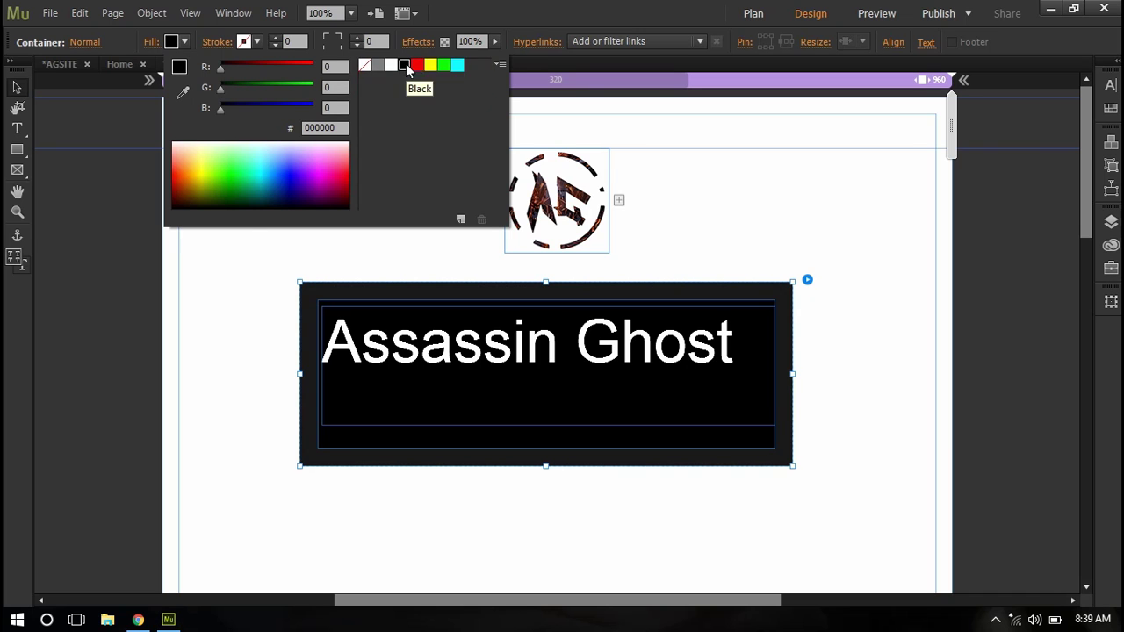
left_click(223, 287)
left_click(423, 381)
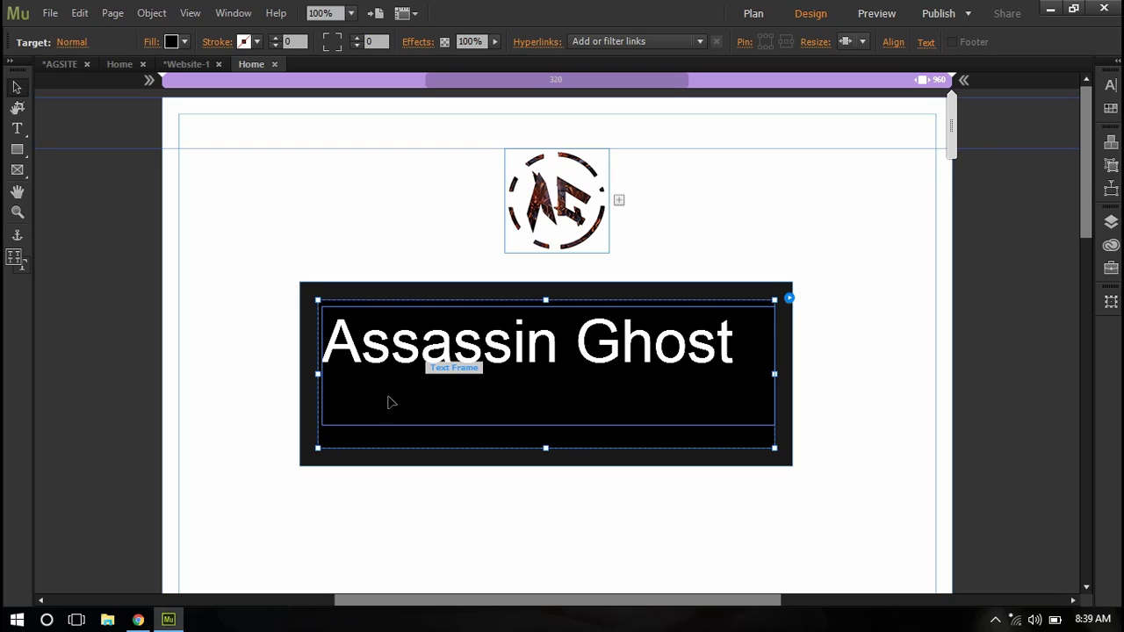
- Test the CLICK ME lightbox on the other site's Chrome preview, then return to Muse
left_click(137, 621)
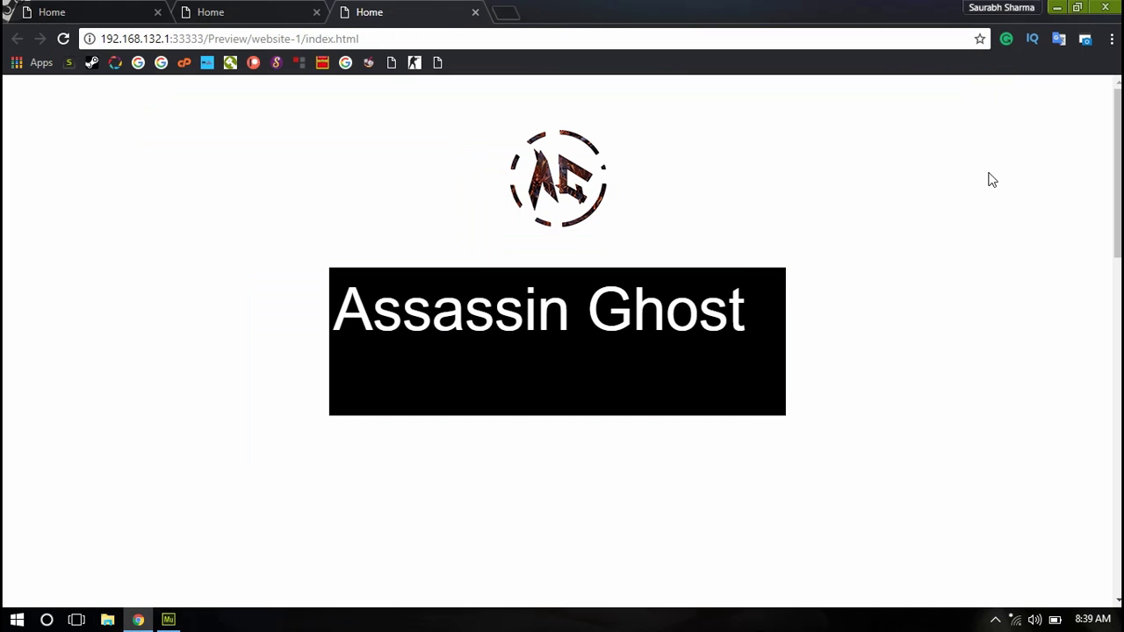
left_click(75, 9)
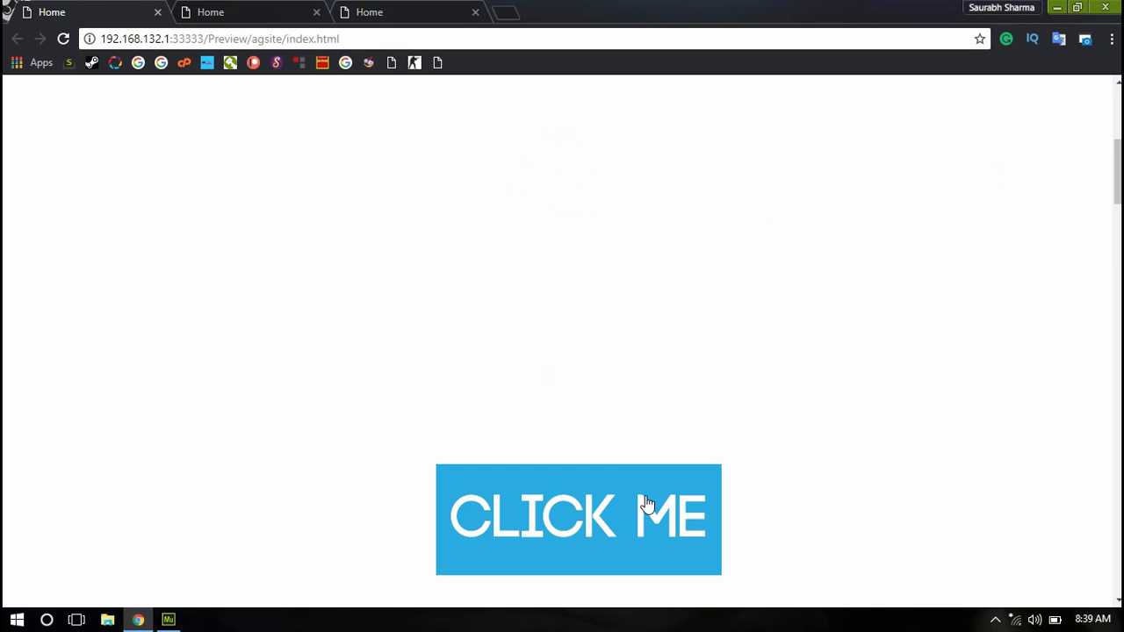
left_click(647, 504)
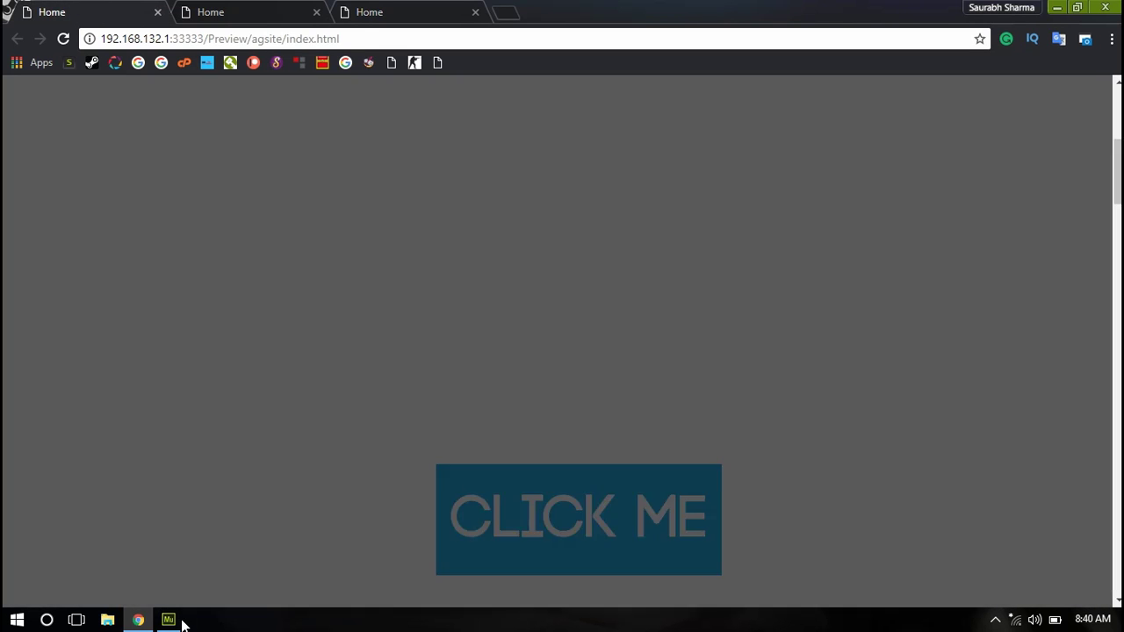
left_click(168, 620)
- Check the black container and text frame, deselect all, and preview the Home page in Chrome
left_click(490, 480)
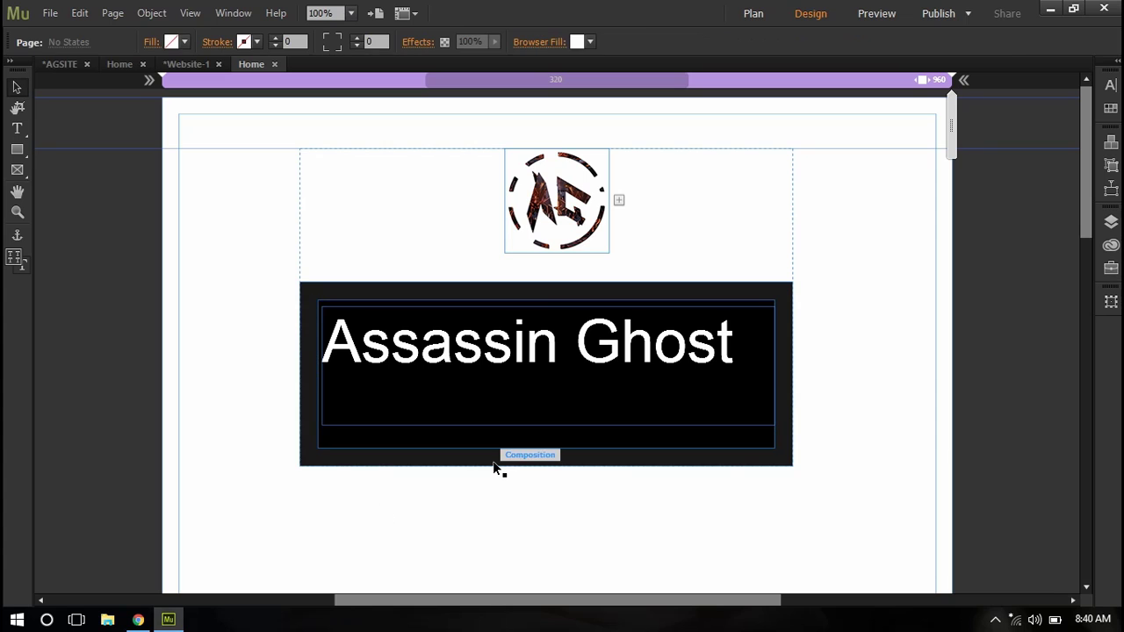
left_click(493, 466)
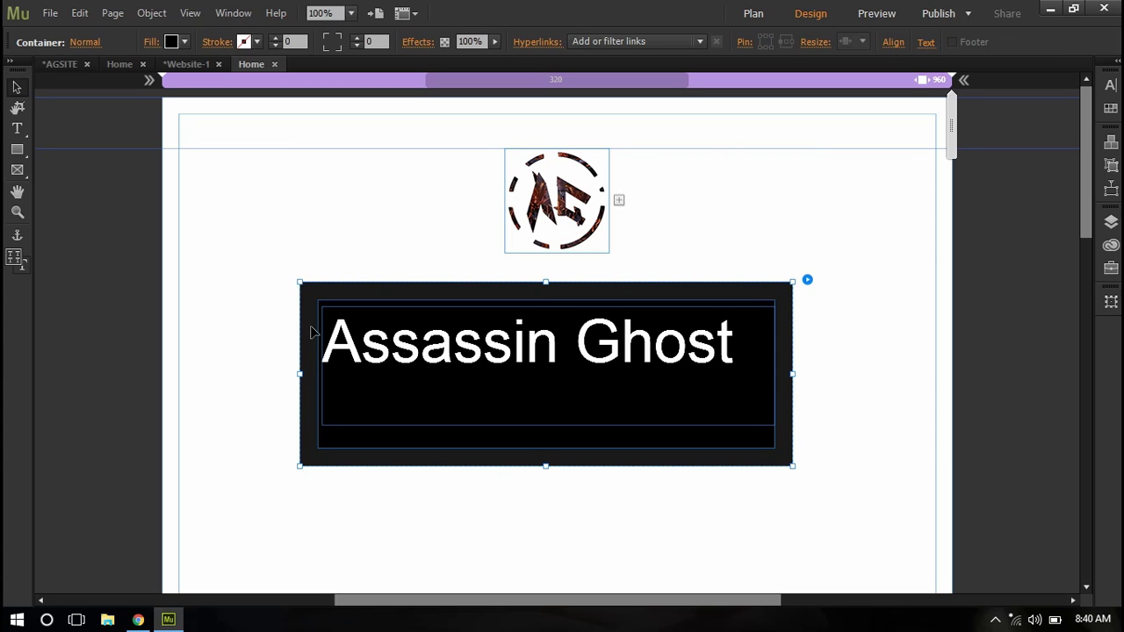
left_click(383, 381)
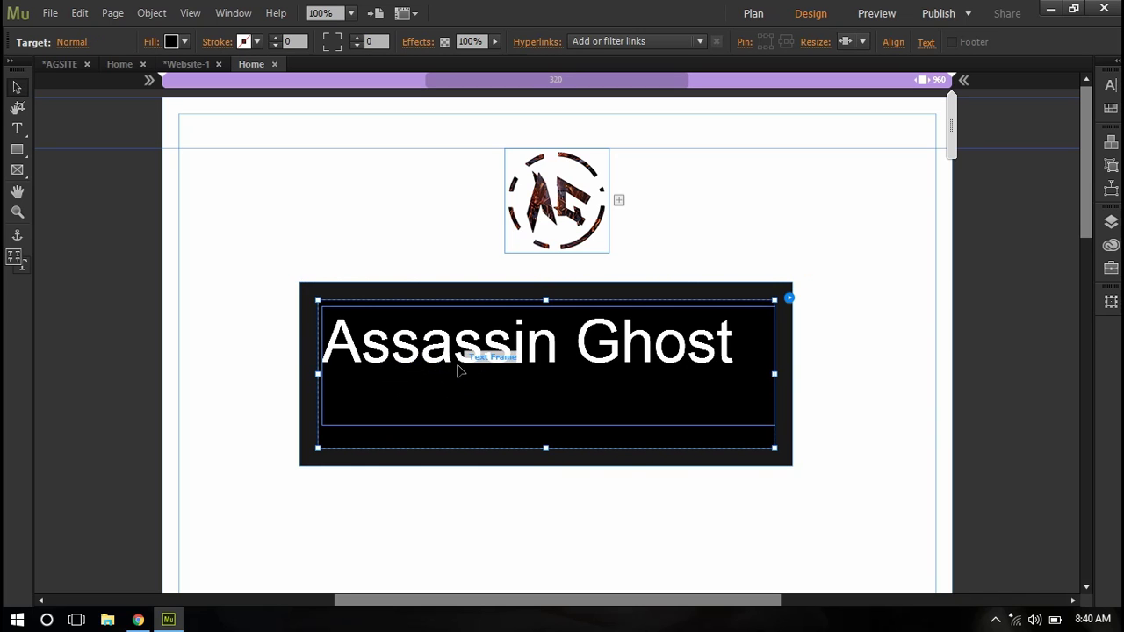
left_click(244, 314)
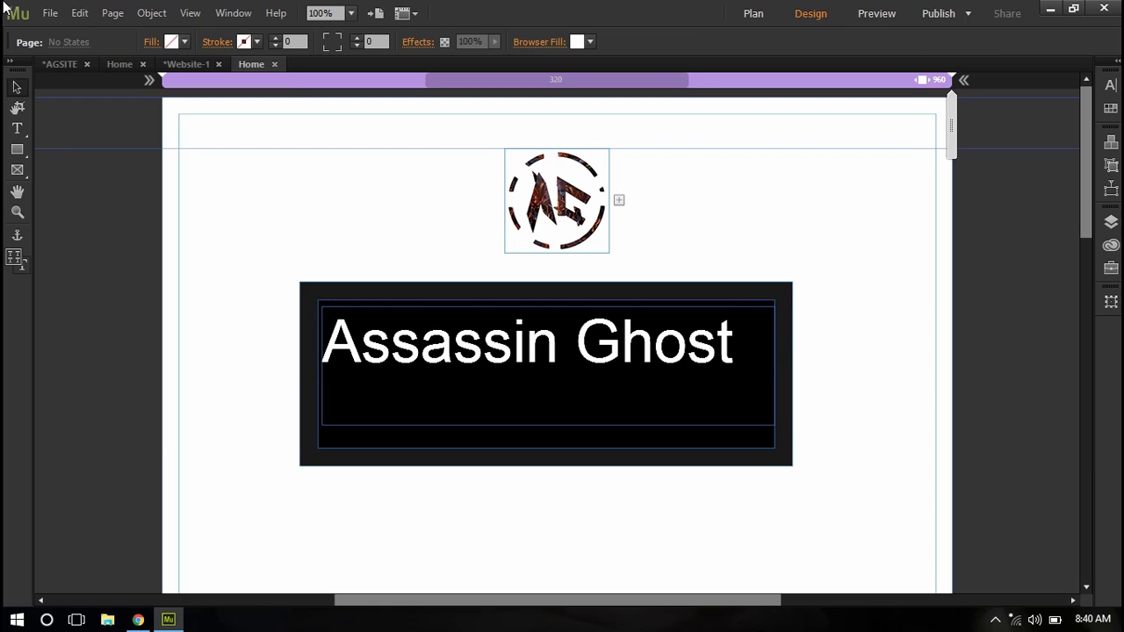
left_click(50, 12)
left_click(90, 292)
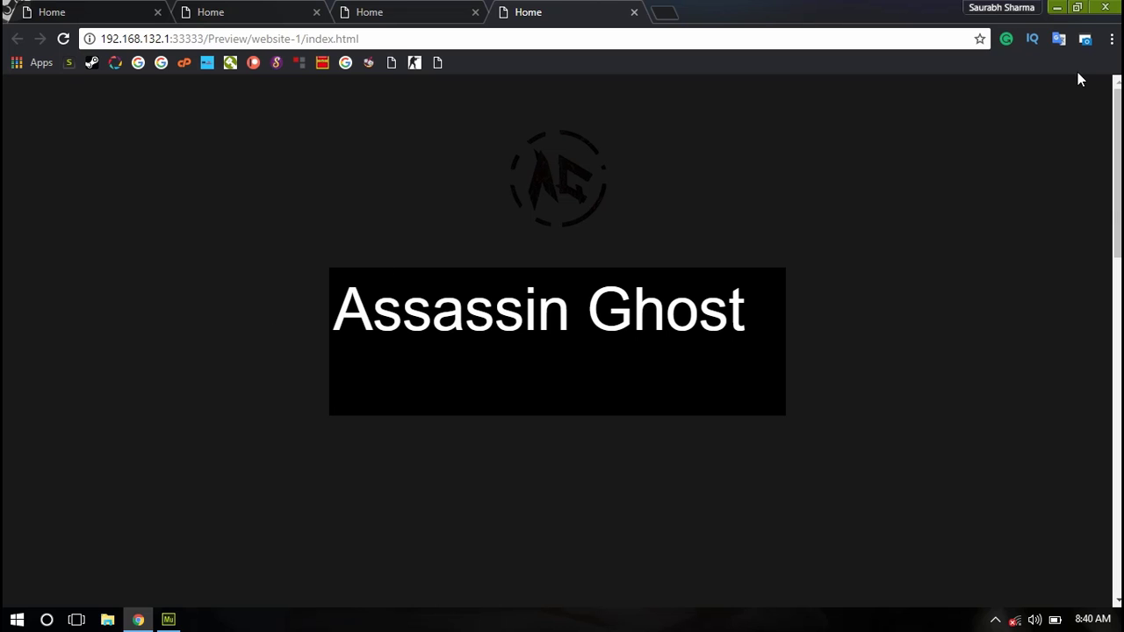
left_click(43, 11)
- Minimize Chrome and then Muse so the desktop wallpaper shows
mouse_move(175, 622)
left_click(1056, 7)
left_click(1052, 9)
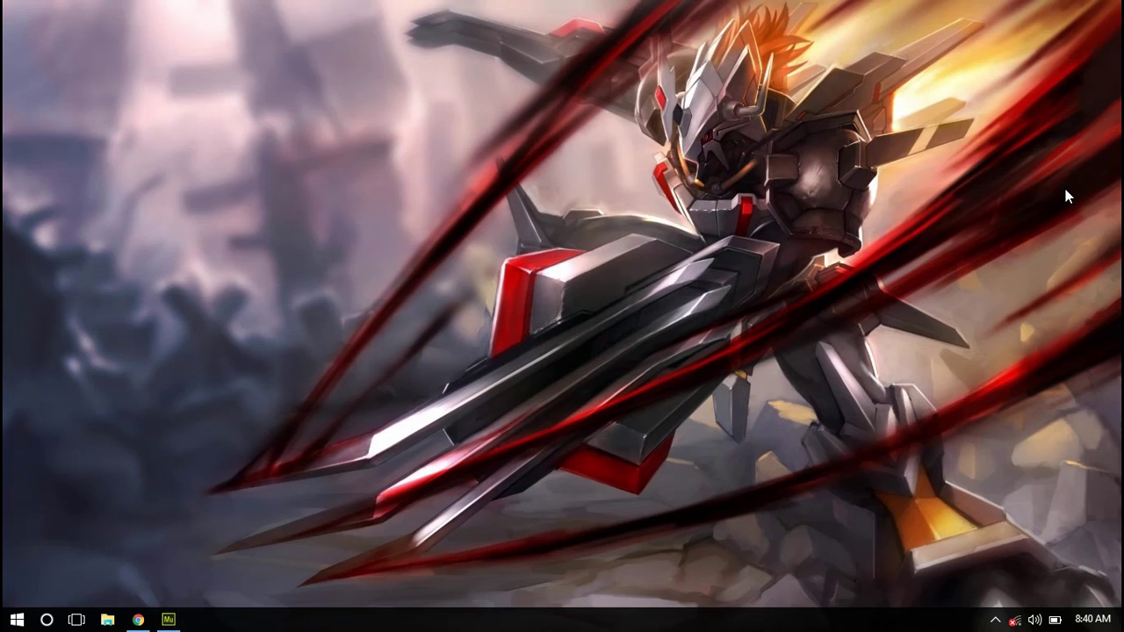